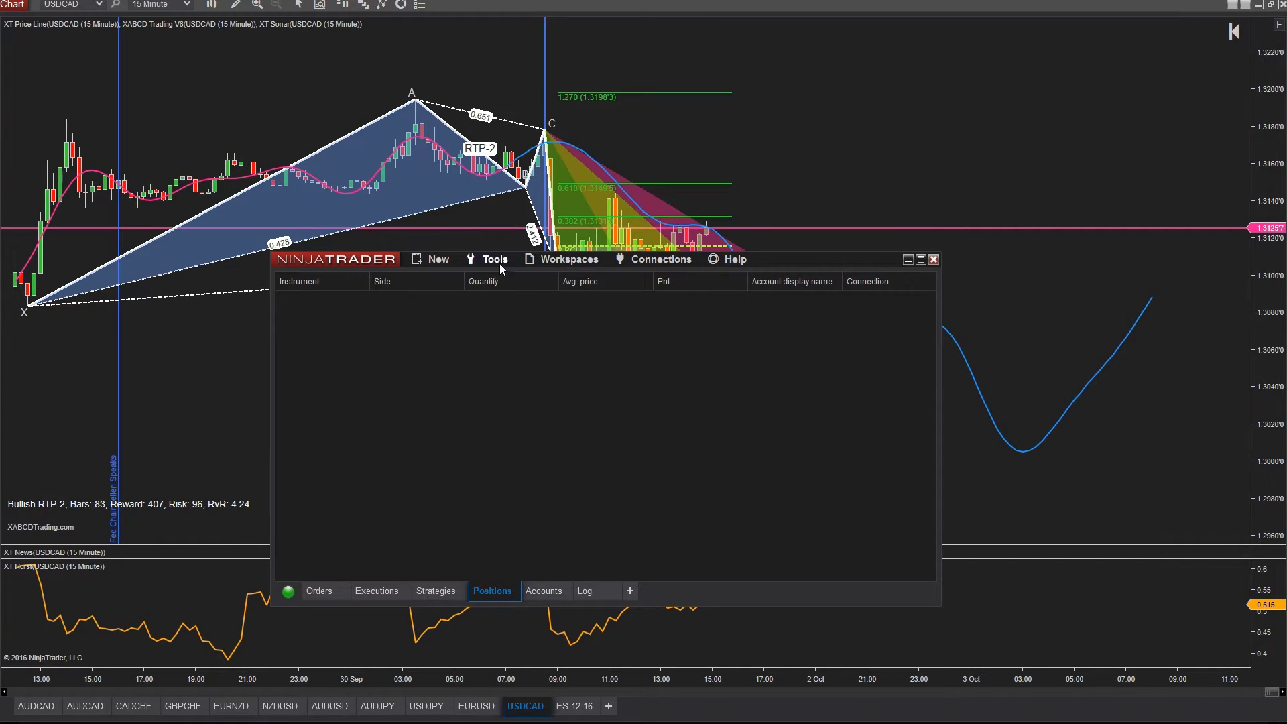
# Start a new chart, browse its available instruments, then cancel the chart
pyautogui.click(453, 266)
pyautogui.click(470, 362)
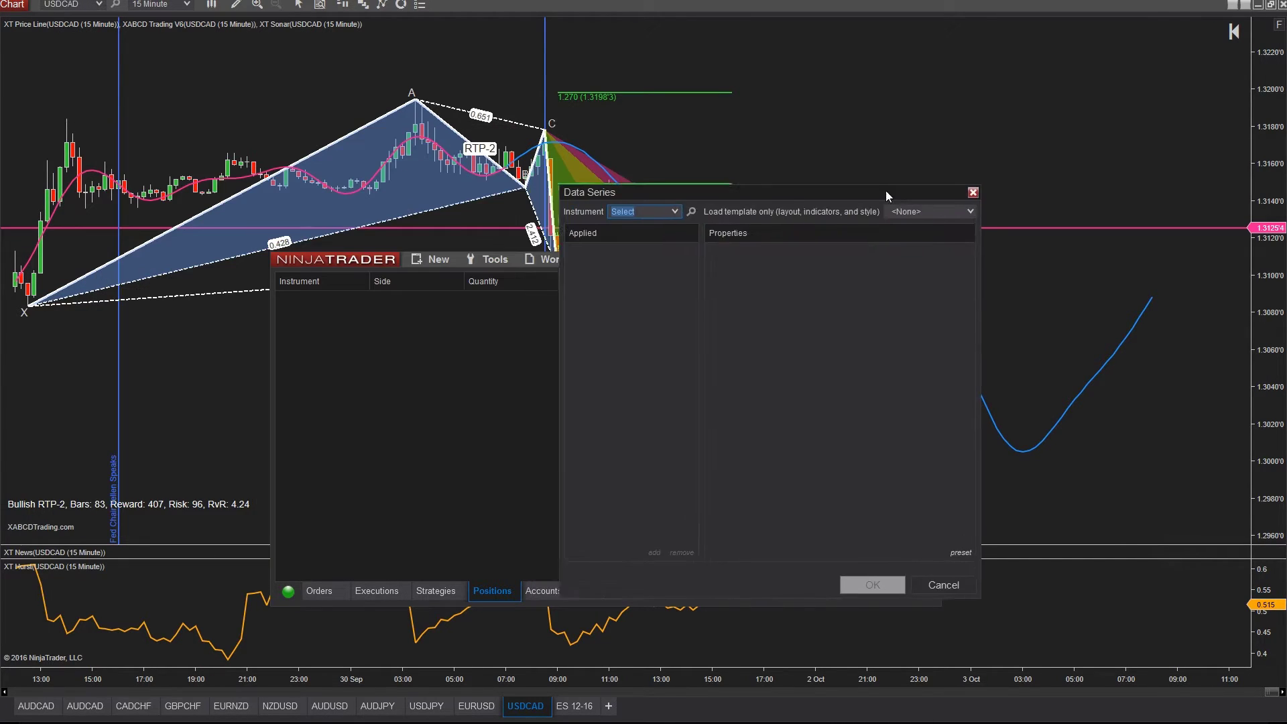
pyautogui.click(567, 199)
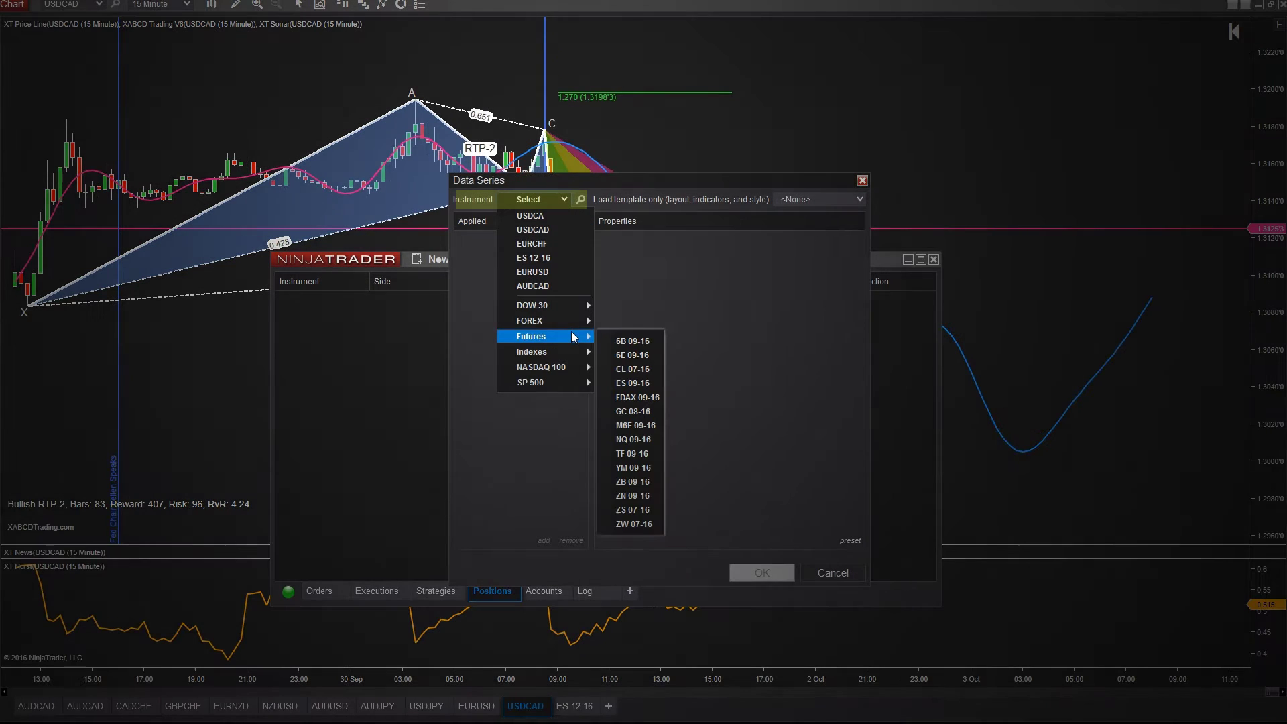
pyautogui.moveTo(556, 328)
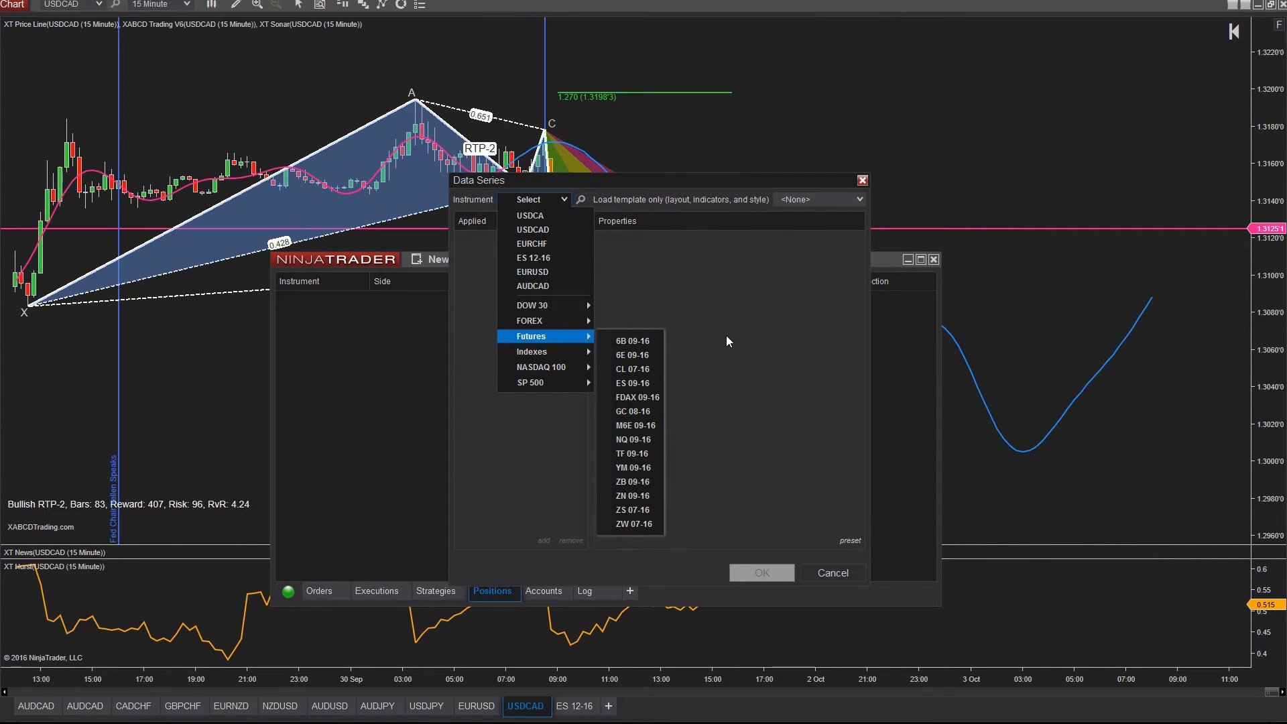
pyautogui.click(726, 337)
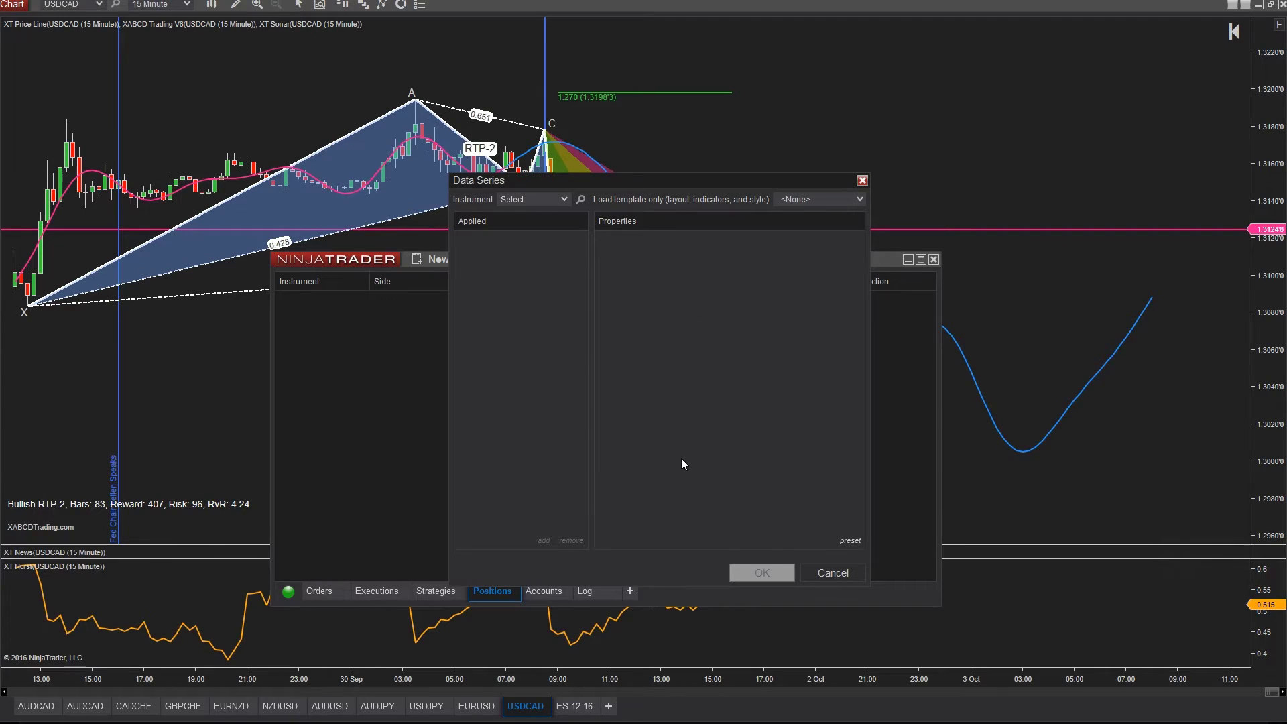
pyautogui.click(833, 573)
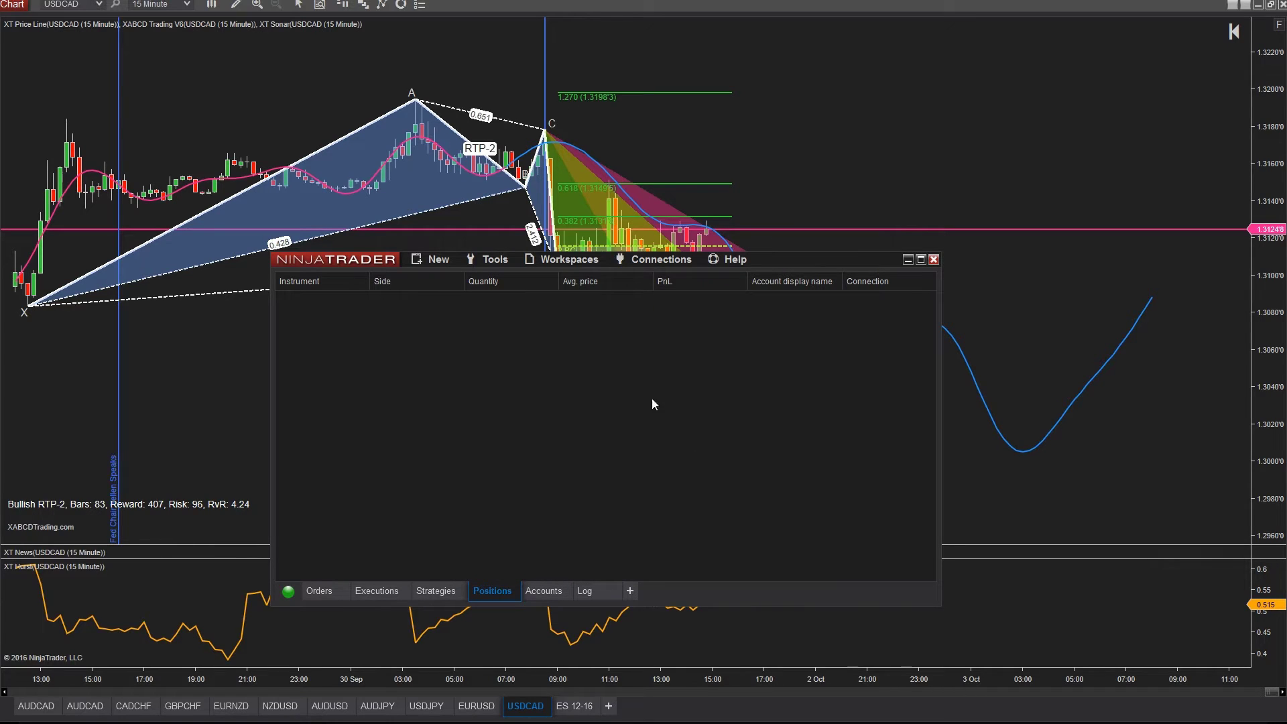
# Open a new Market Analyzer window and load the XABCD-RC template
pyautogui.click(439, 261)
pyautogui.click(477, 414)
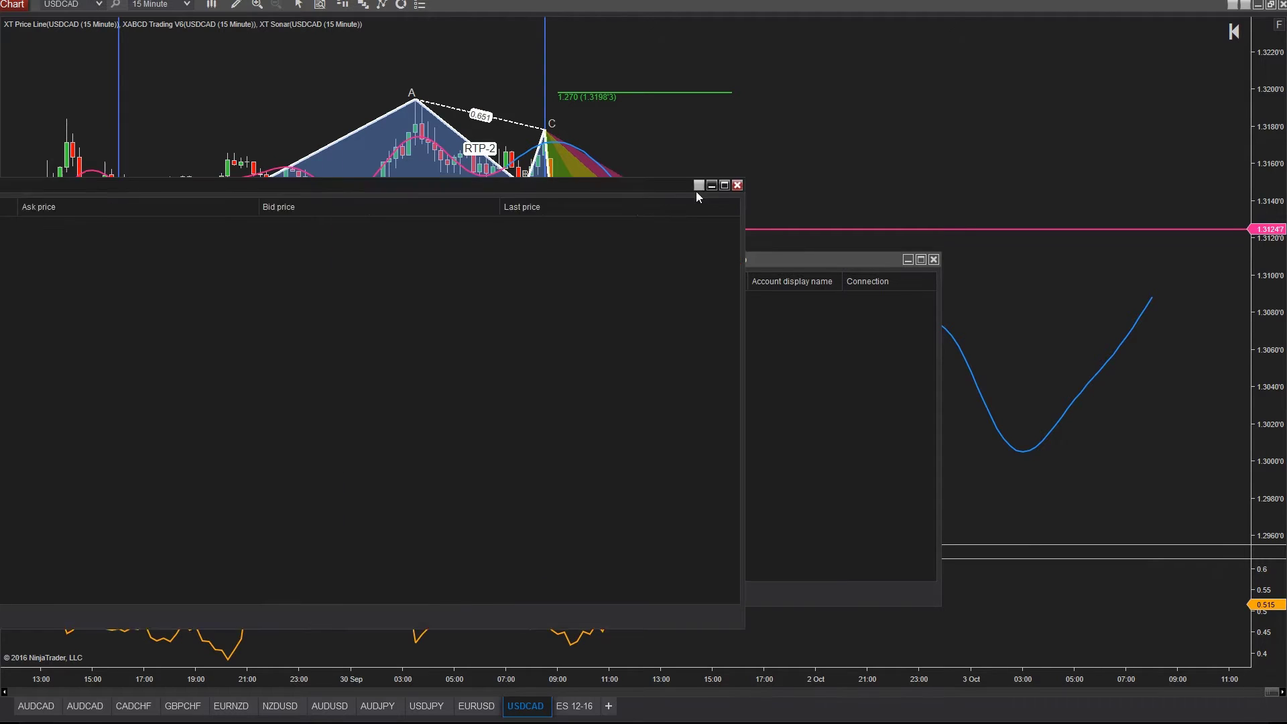
pyautogui.rightClick(580, 272)
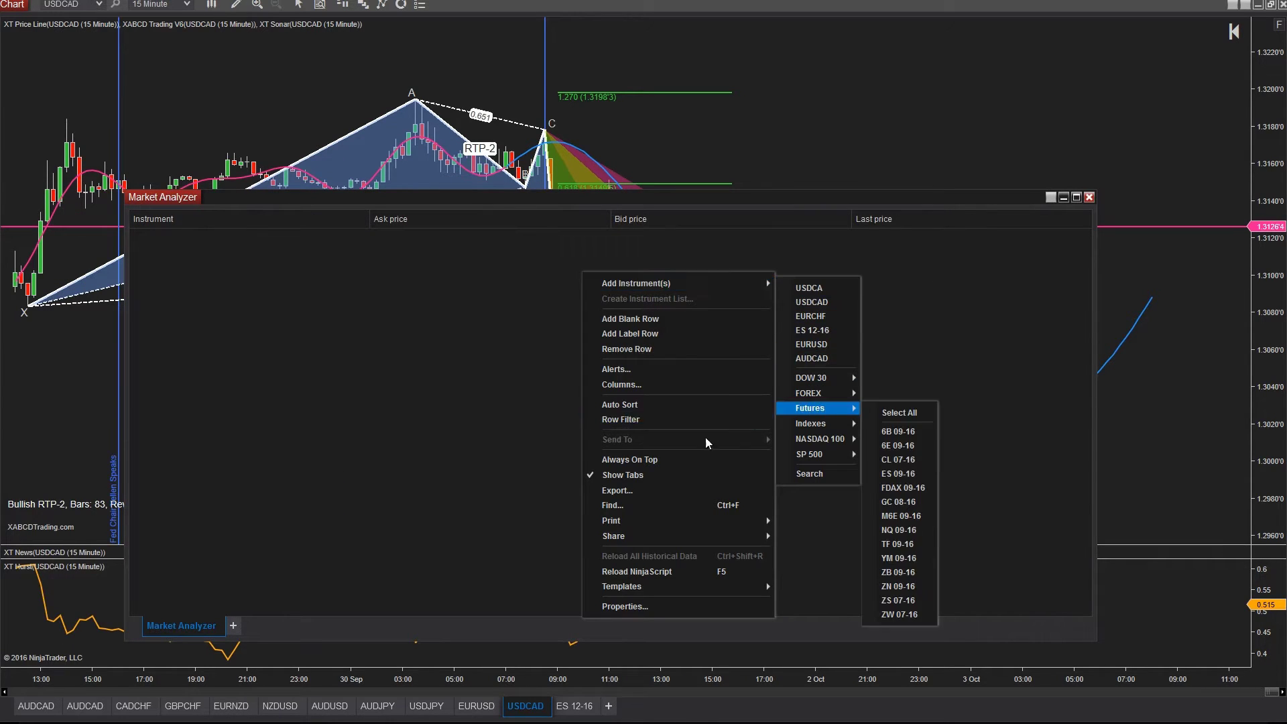
pyautogui.moveTo(738, 585)
pyautogui.click(804, 606)
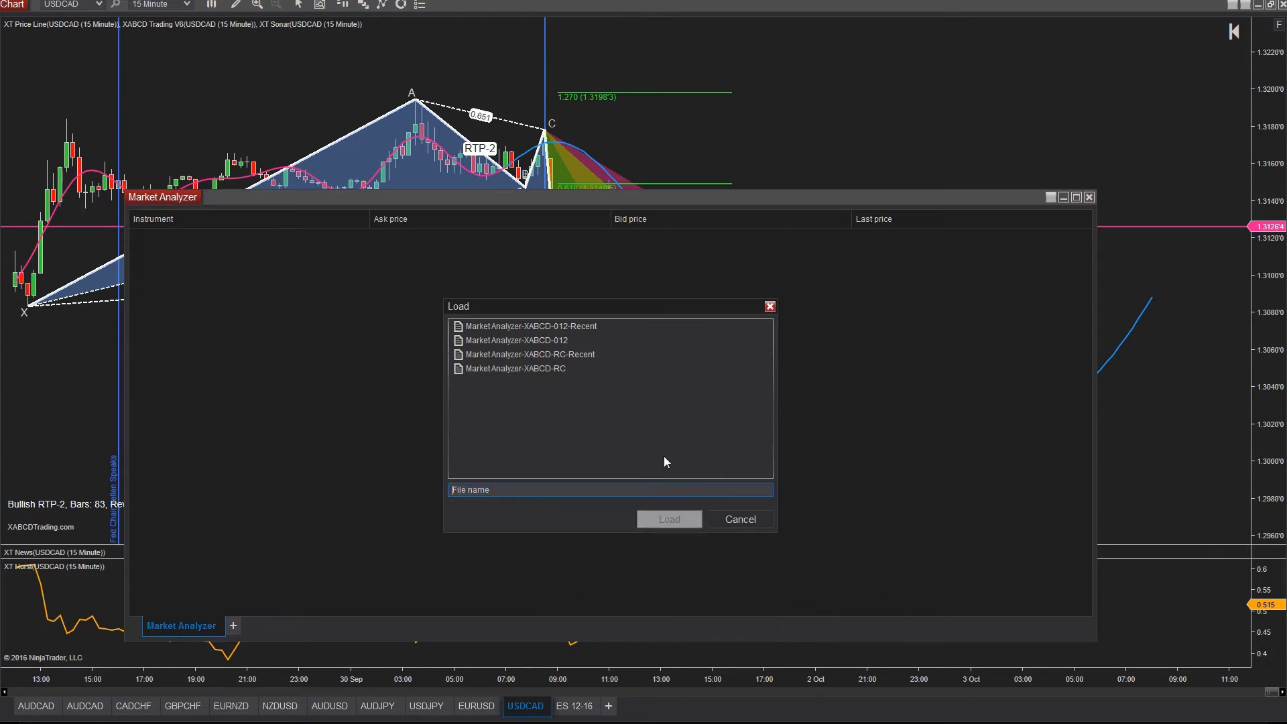
pyautogui.doubleClick(535, 366)
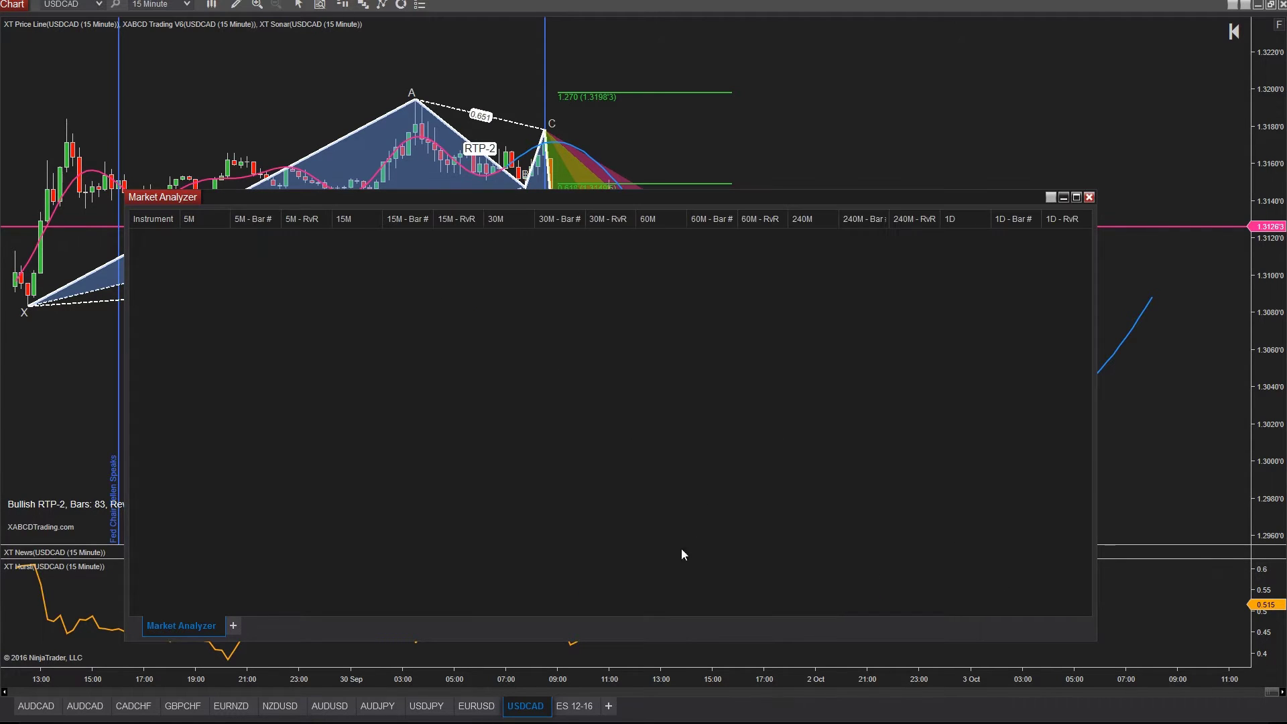
# Add every FOREX pair as Market Analyzer rows, then close the window
pyautogui.rightClick(458, 317)
pyautogui.moveTo(704, 445)
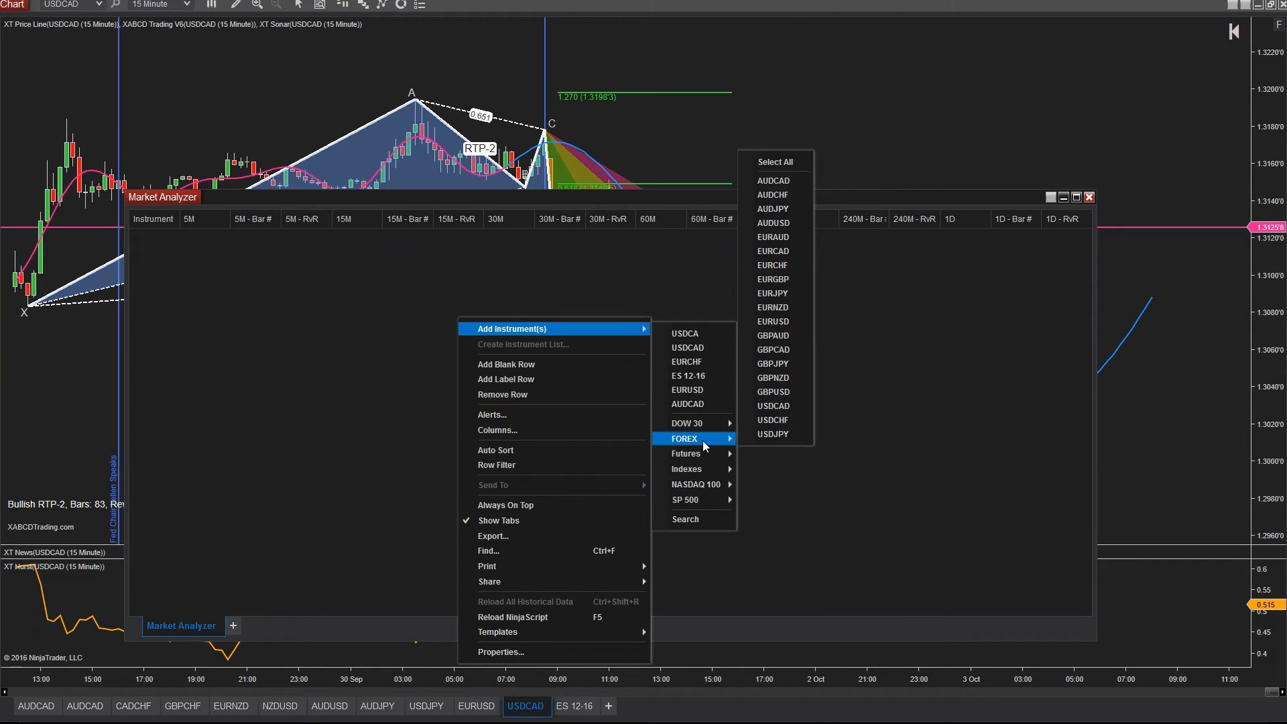
pyautogui.click(775, 162)
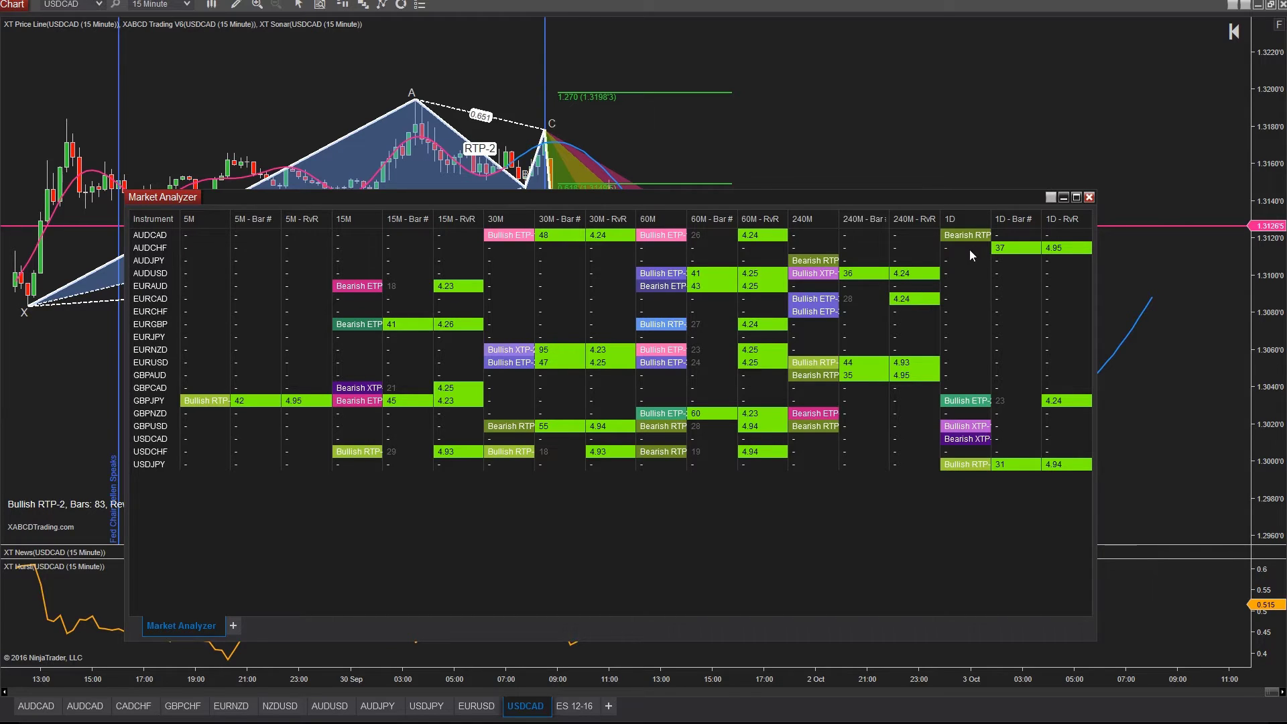
pyautogui.click(1090, 197)
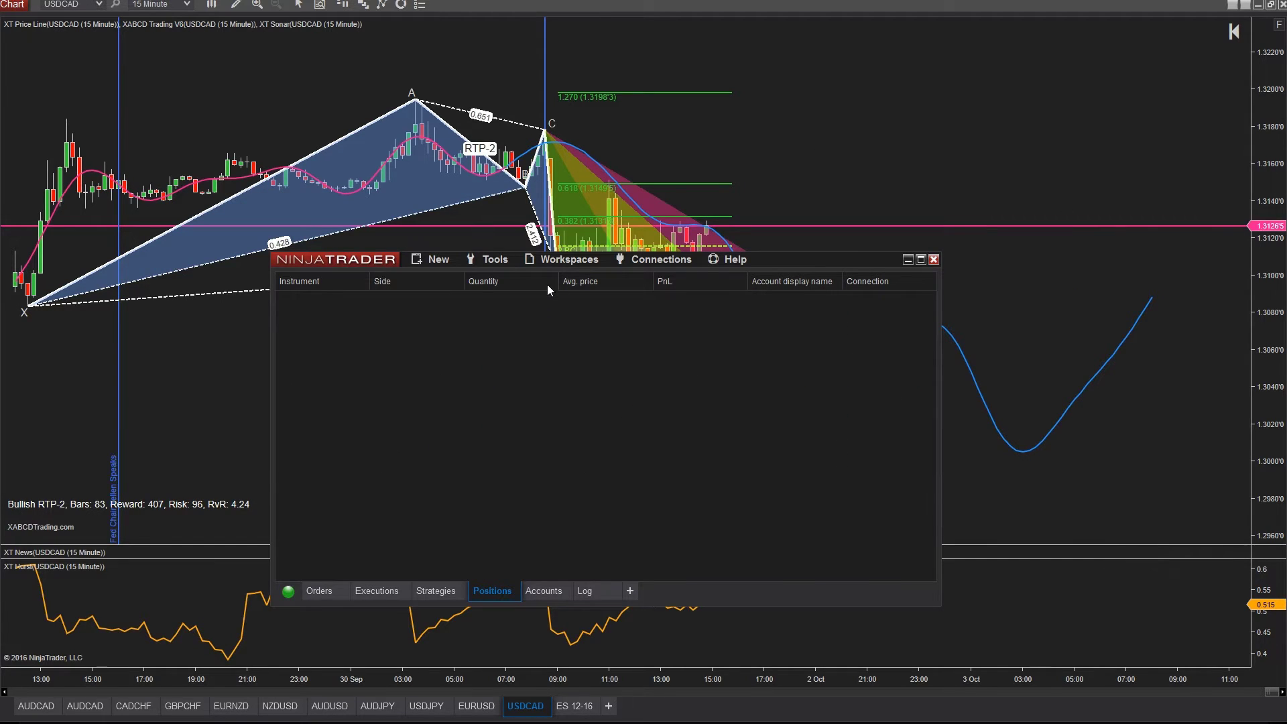
# Open Tools > Instrument Lists, review the FOREX and SP 500 lists, and add a new list
pyautogui.click(504, 260)
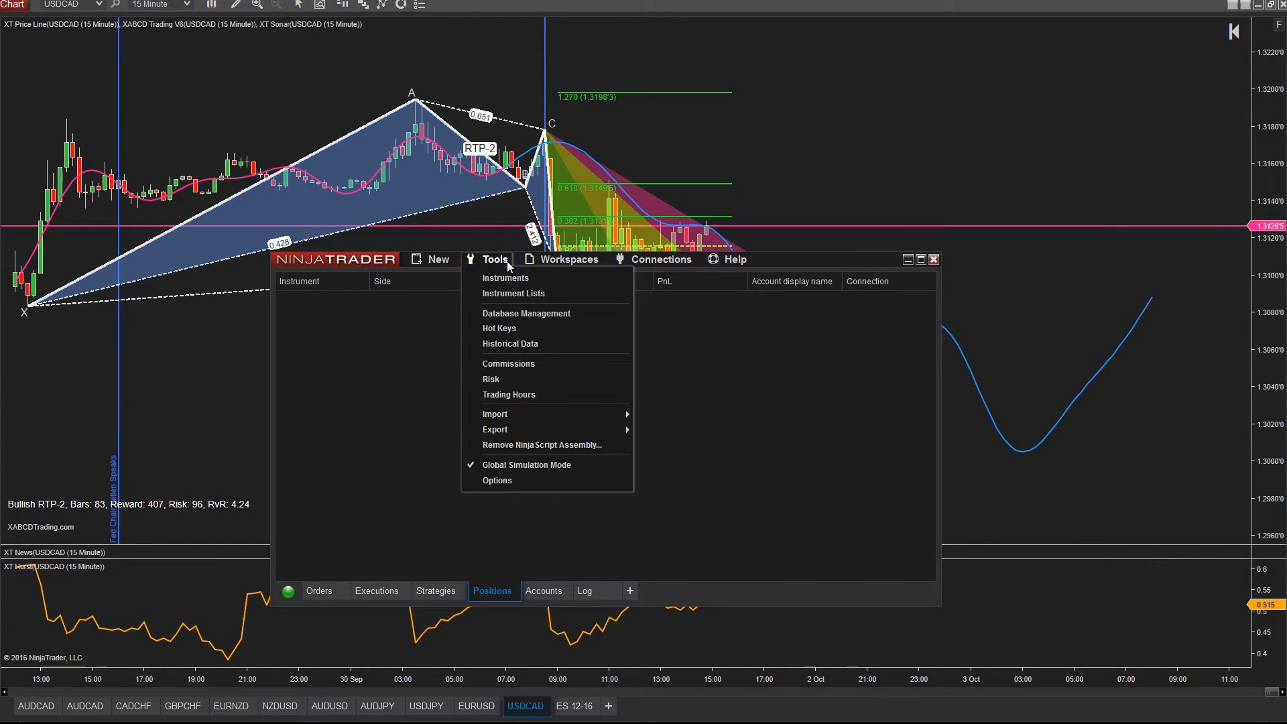
pyautogui.click(509, 295)
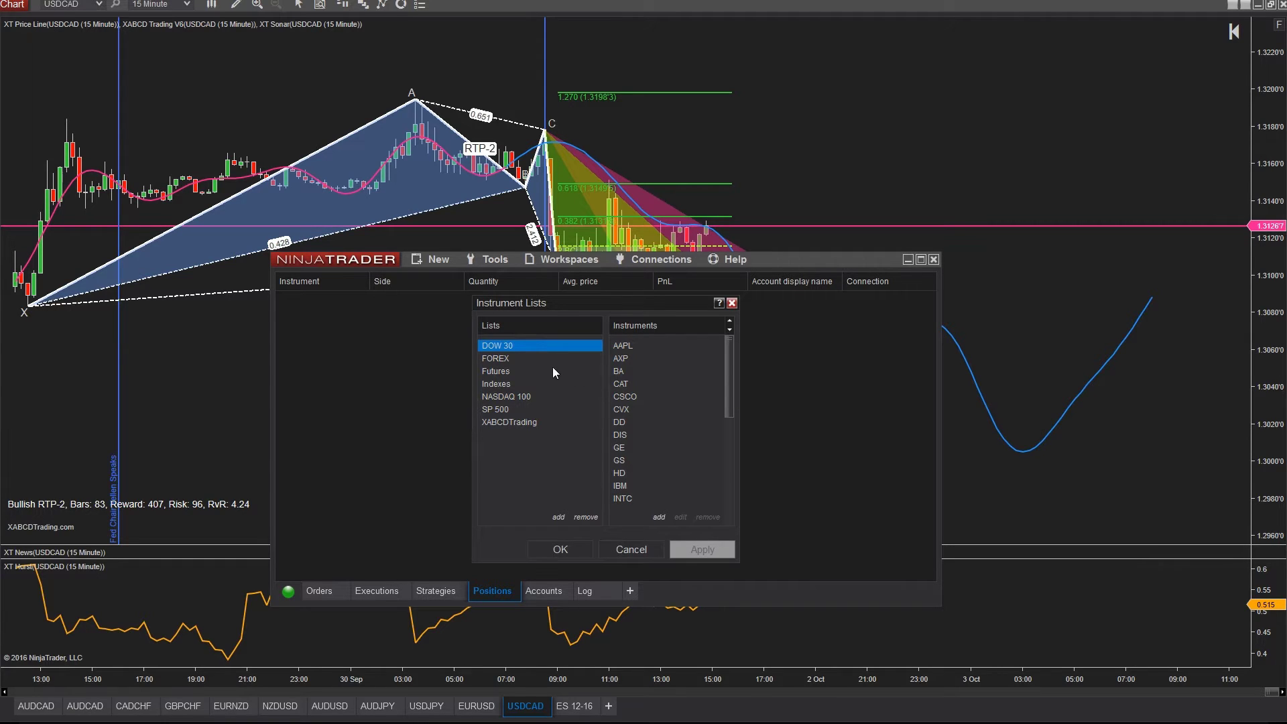
pyautogui.click(508, 361)
pyautogui.click(510, 409)
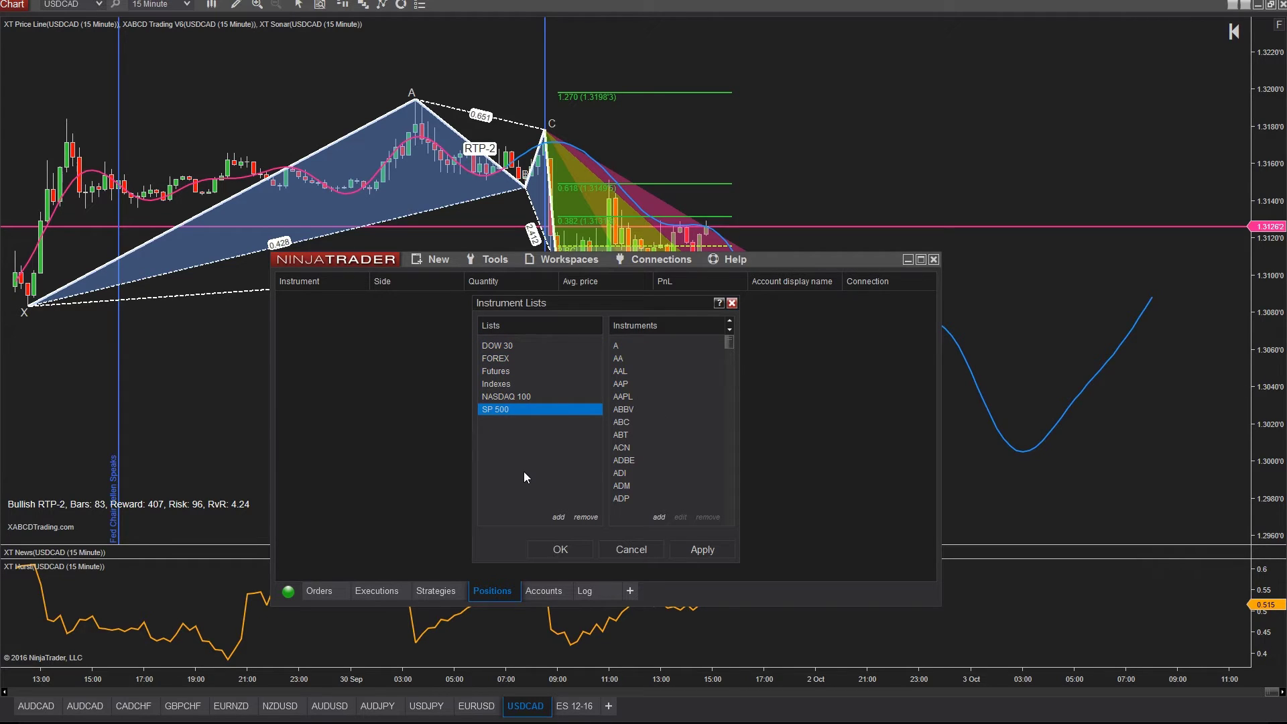
pyautogui.click(559, 517)
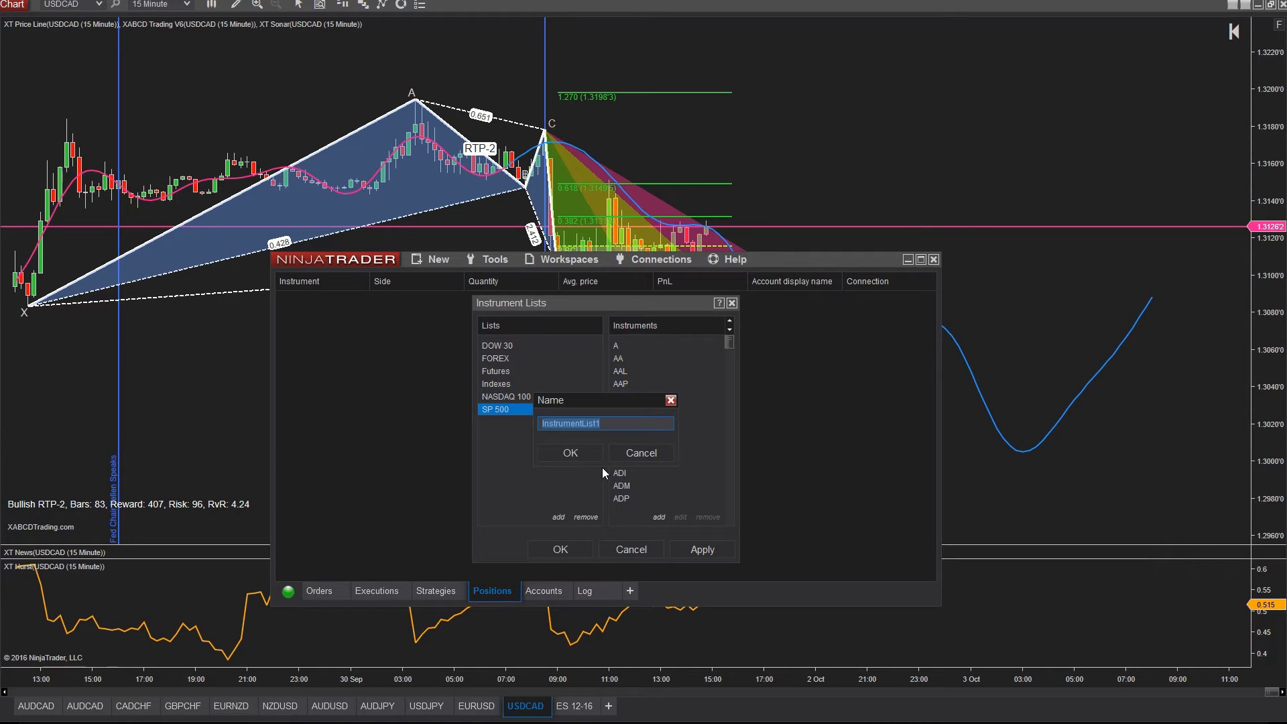
# Name the new instrument list 'XABCDTrading', select it, and begin adding an instrument
pyautogui.write('XABCDTrading')
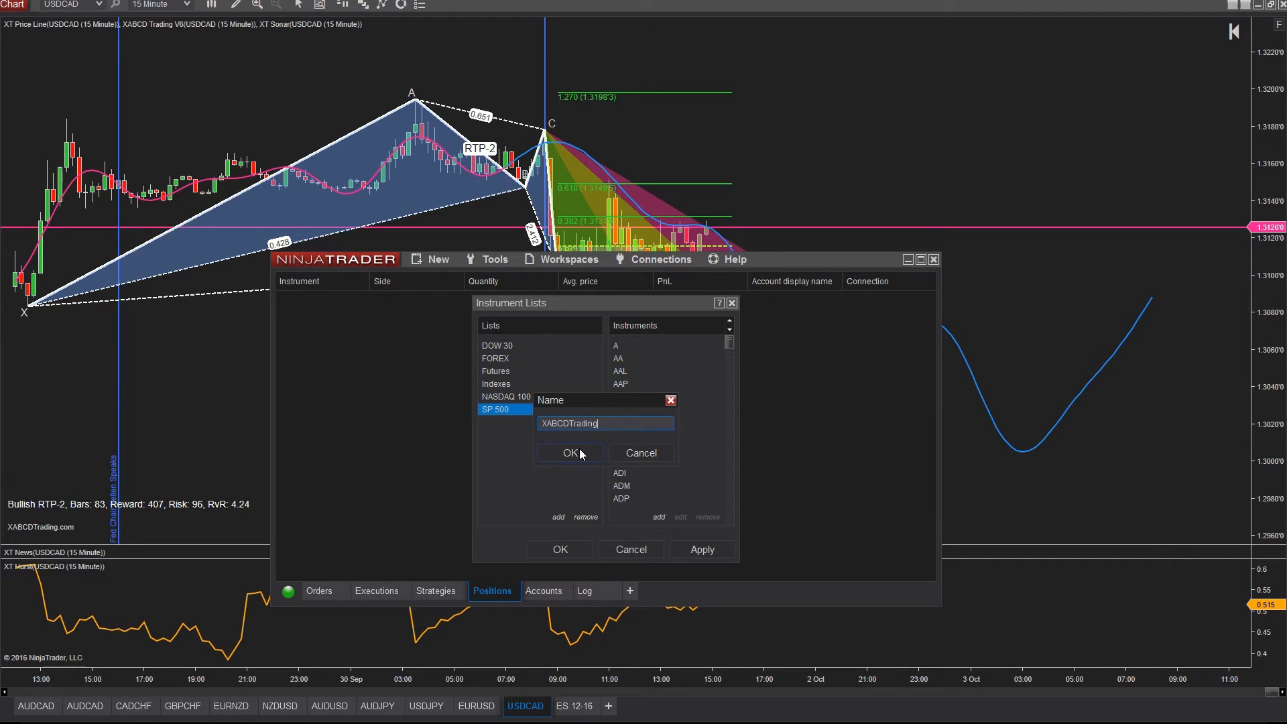
pyautogui.click(624, 452)
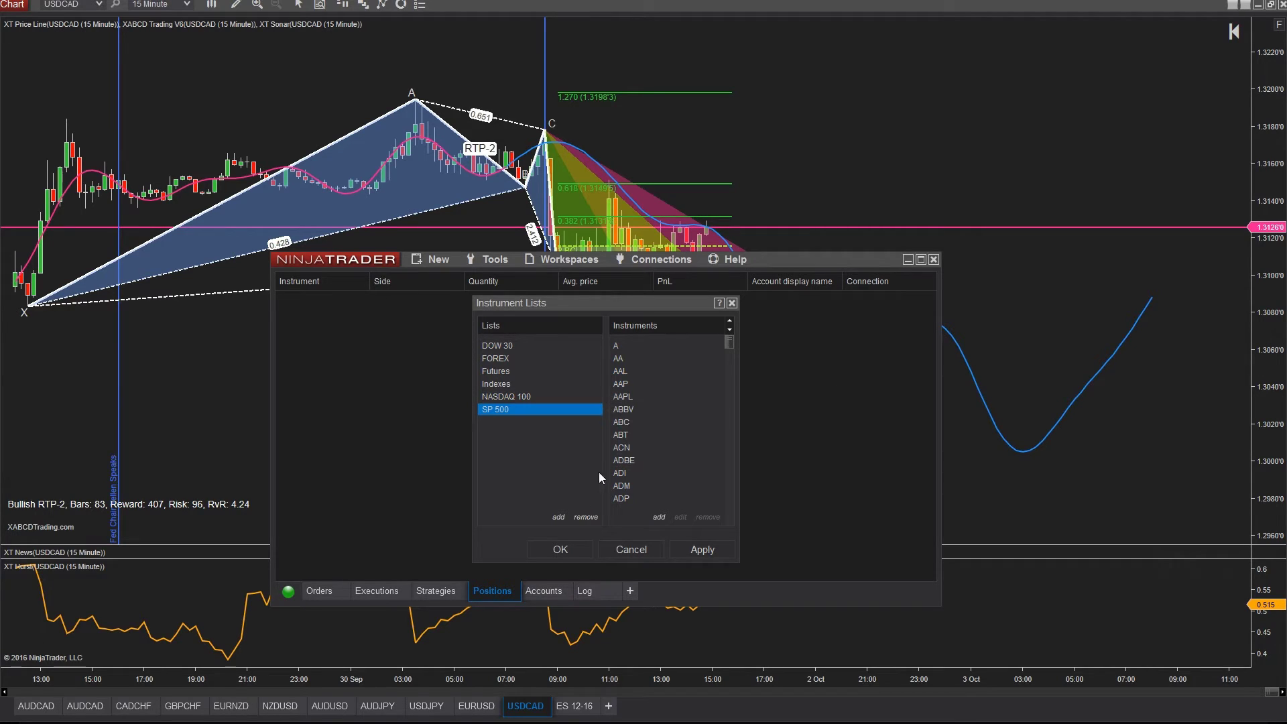
pyautogui.click(566, 511)
pyautogui.write('XABCDTrading')
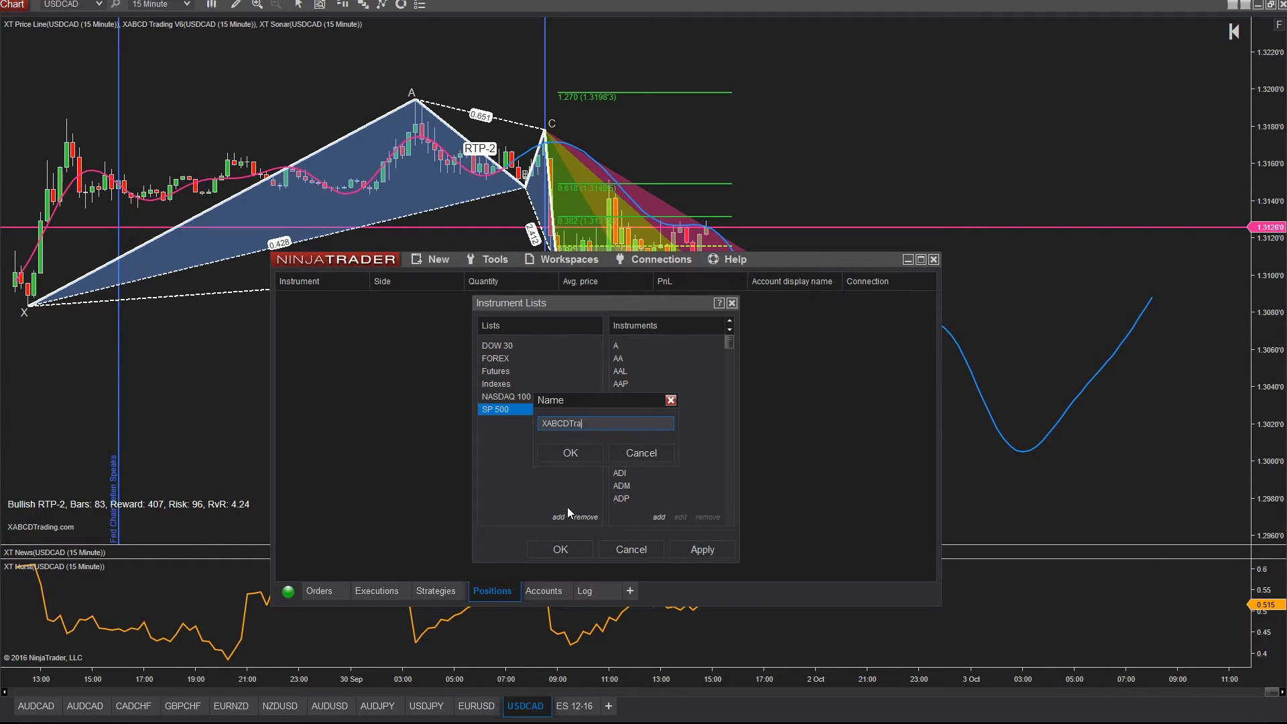
pyautogui.press('Return')
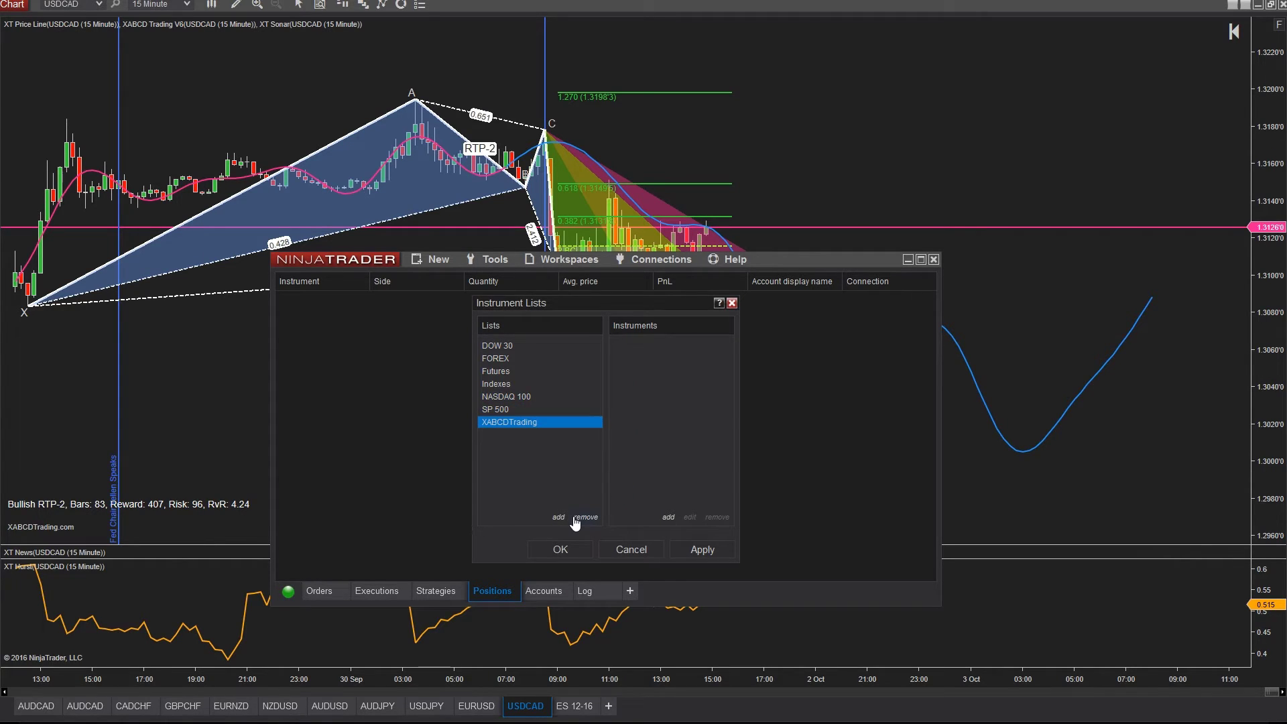
pyautogui.click(513, 420)
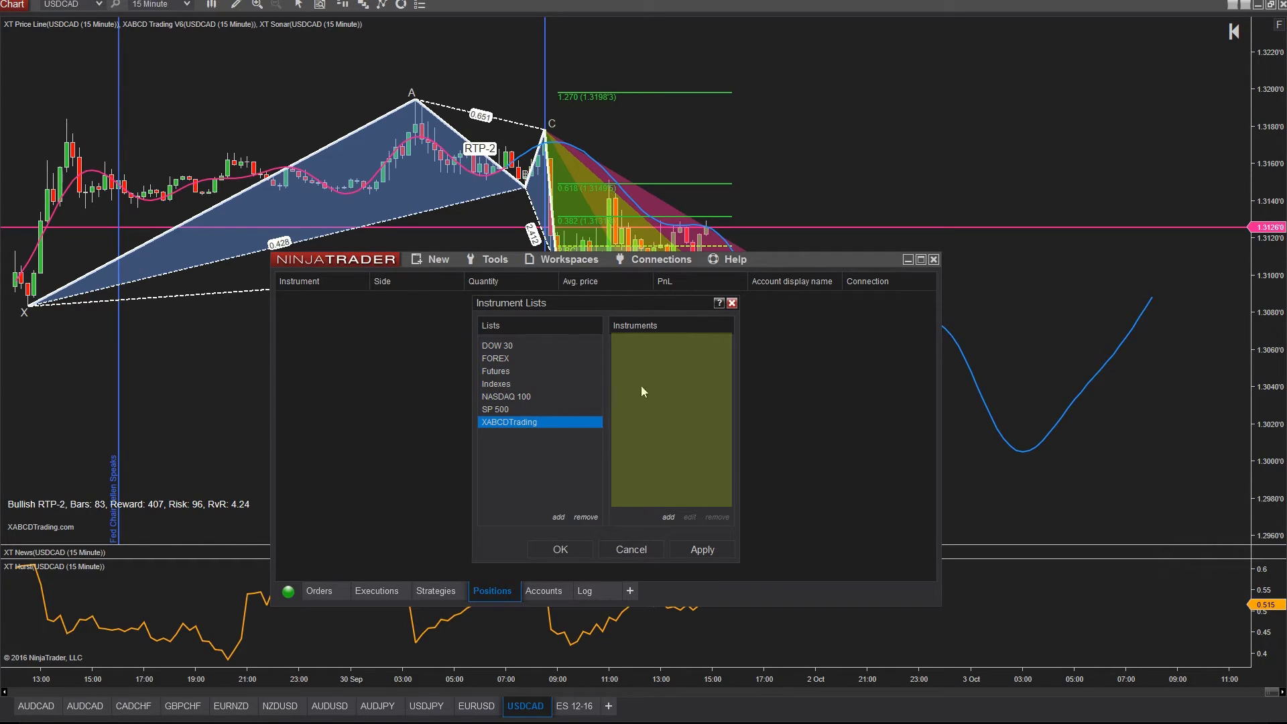
pyautogui.click(669, 517)
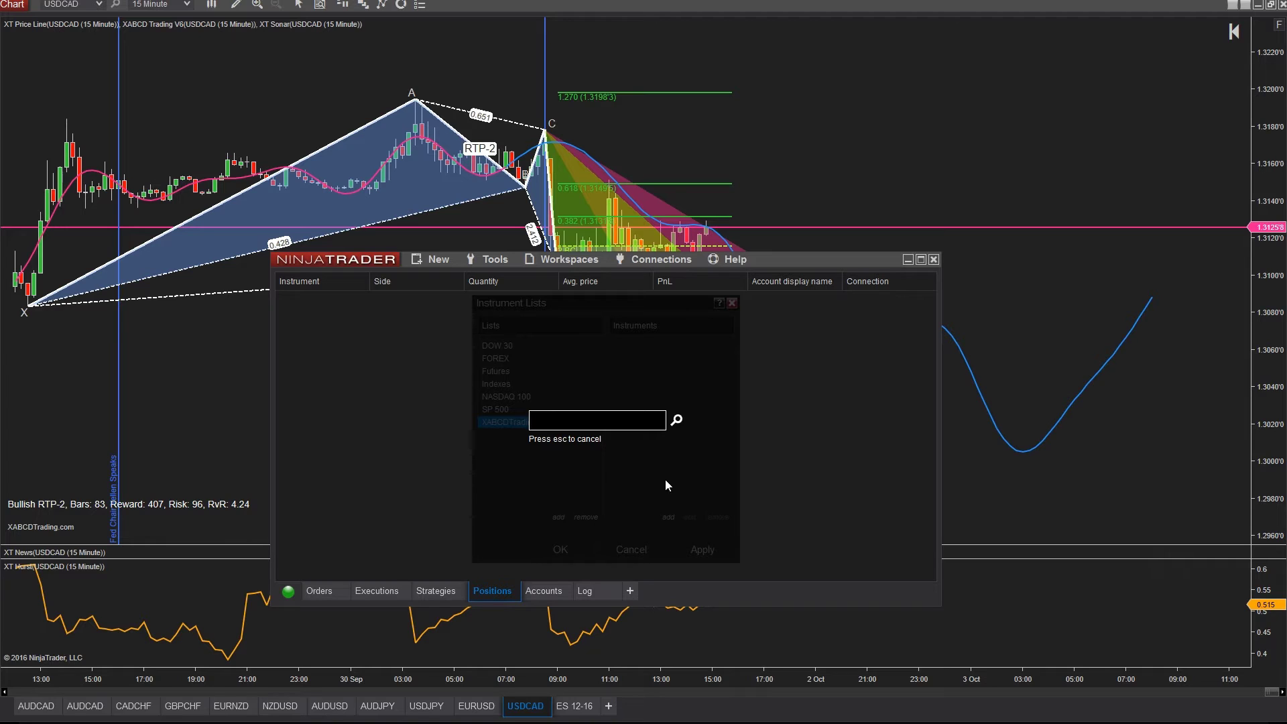
# Add USDCAD and CL 12-16 to the XABCDTrading list
pyautogui.write('USDCAD')
pyautogui.press('Return')
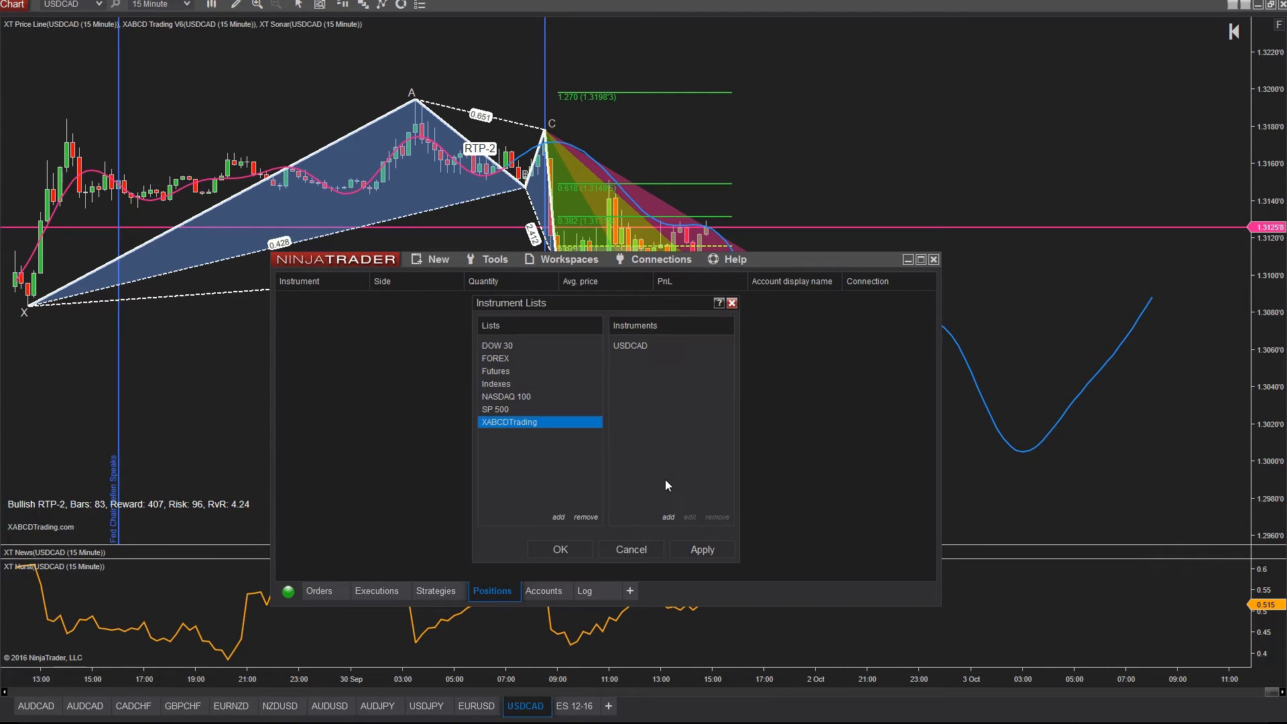
pyautogui.click(669, 517)
pyautogui.write('CL 12-1')
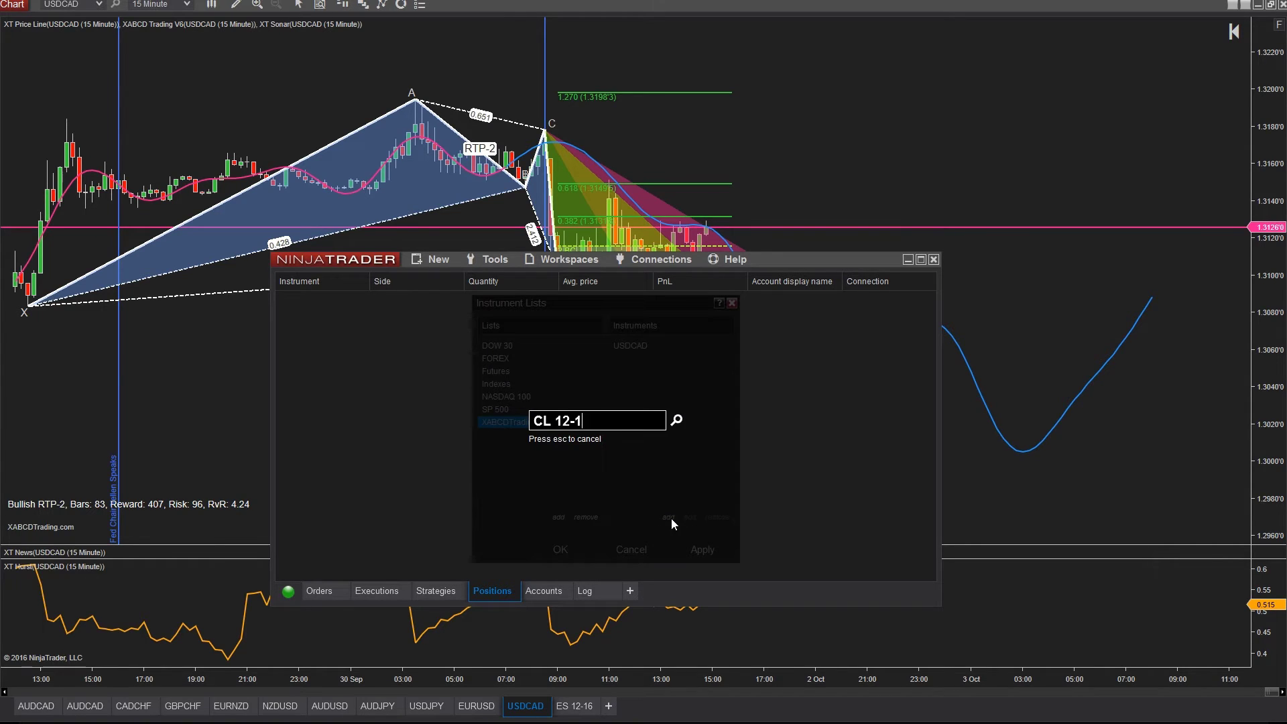
pyautogui.write('6')
pyautogui.press('Return')
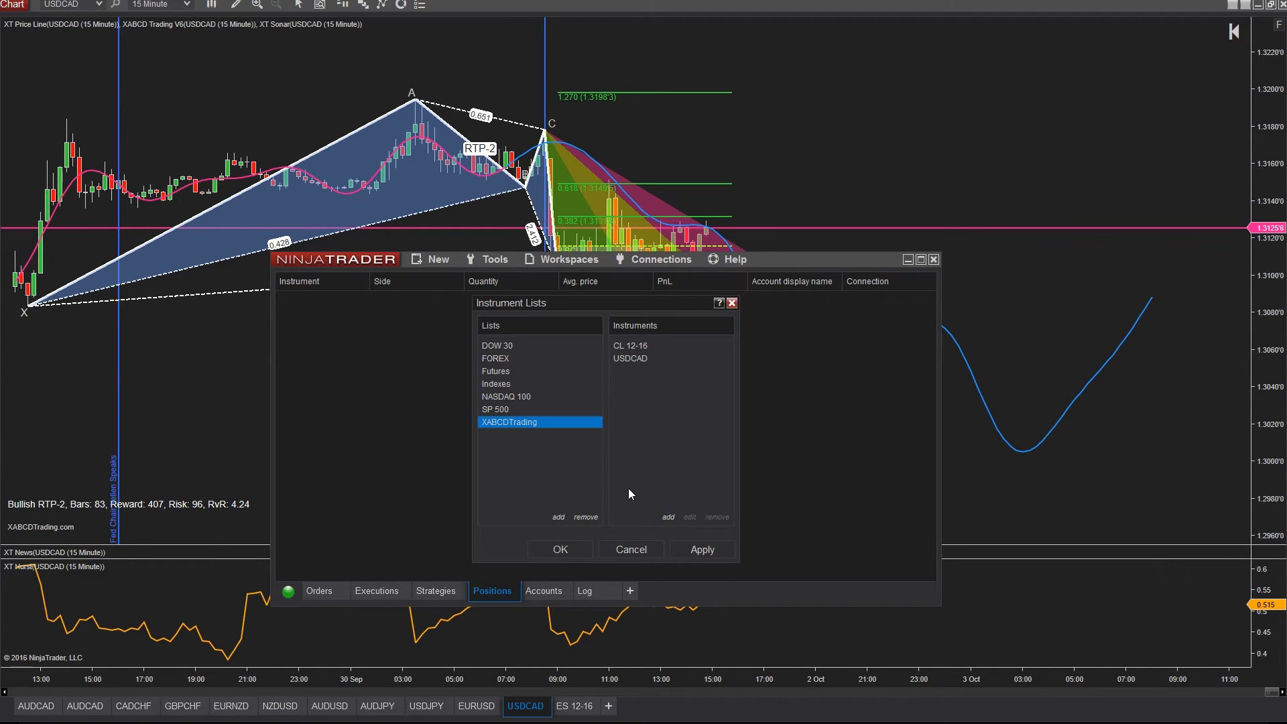
# Add EURCAD and AUDCAD to the list, then save the instrument lists with OK
pyautogui.click(667, 514)
pyautogui.write('EURCAD')
pyautogui.press('Return')
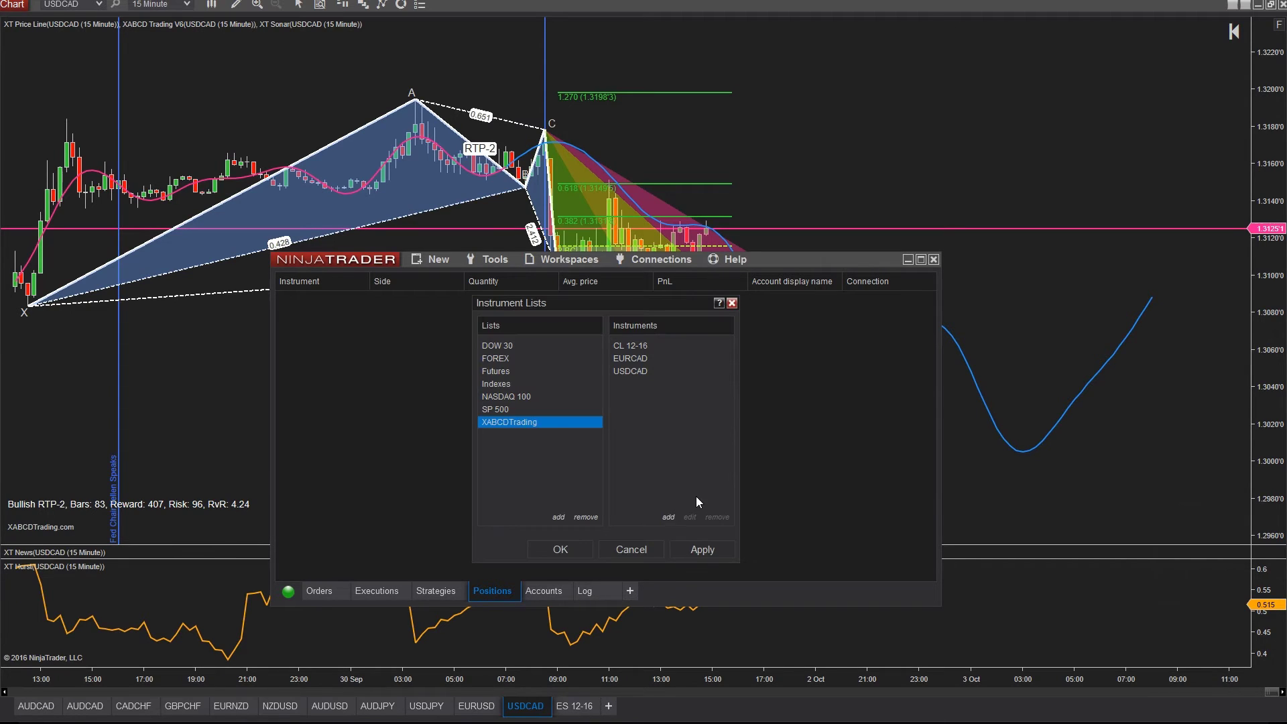
pyautogui.click(669, 516)
pyautogui.write('AUD')
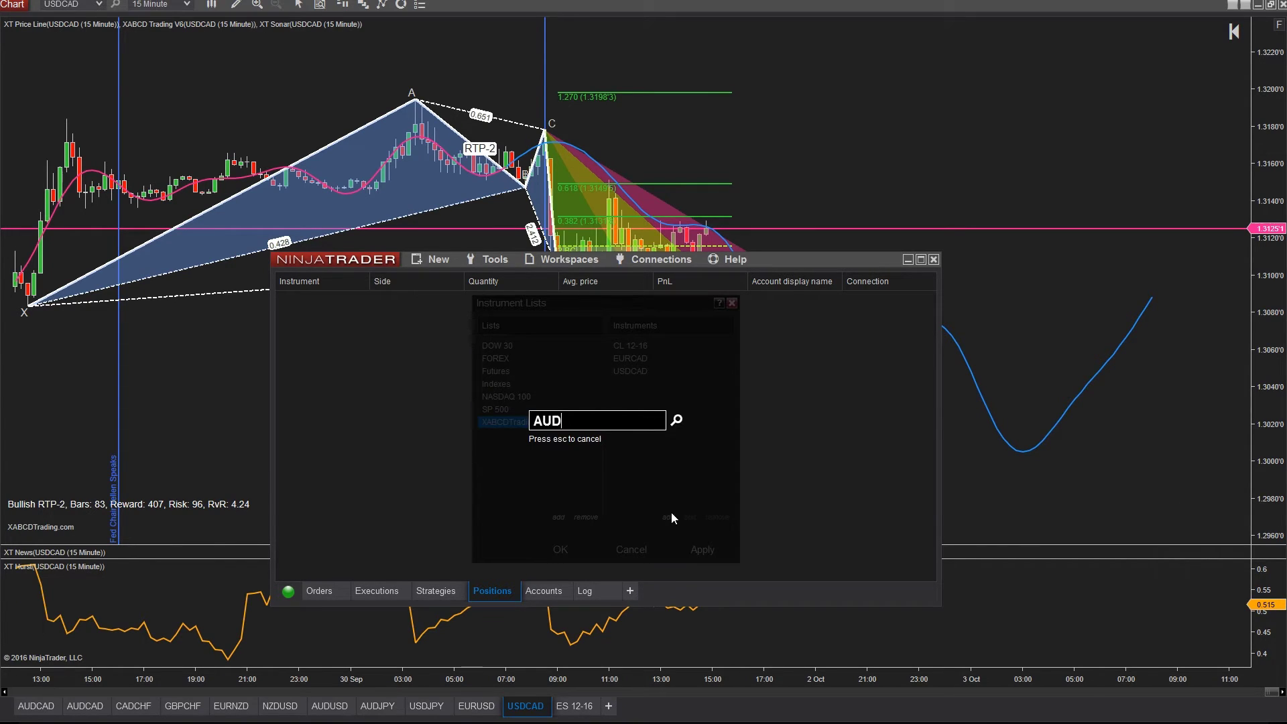
pyautogui.write('CAD')
pyautogui.press('Return')
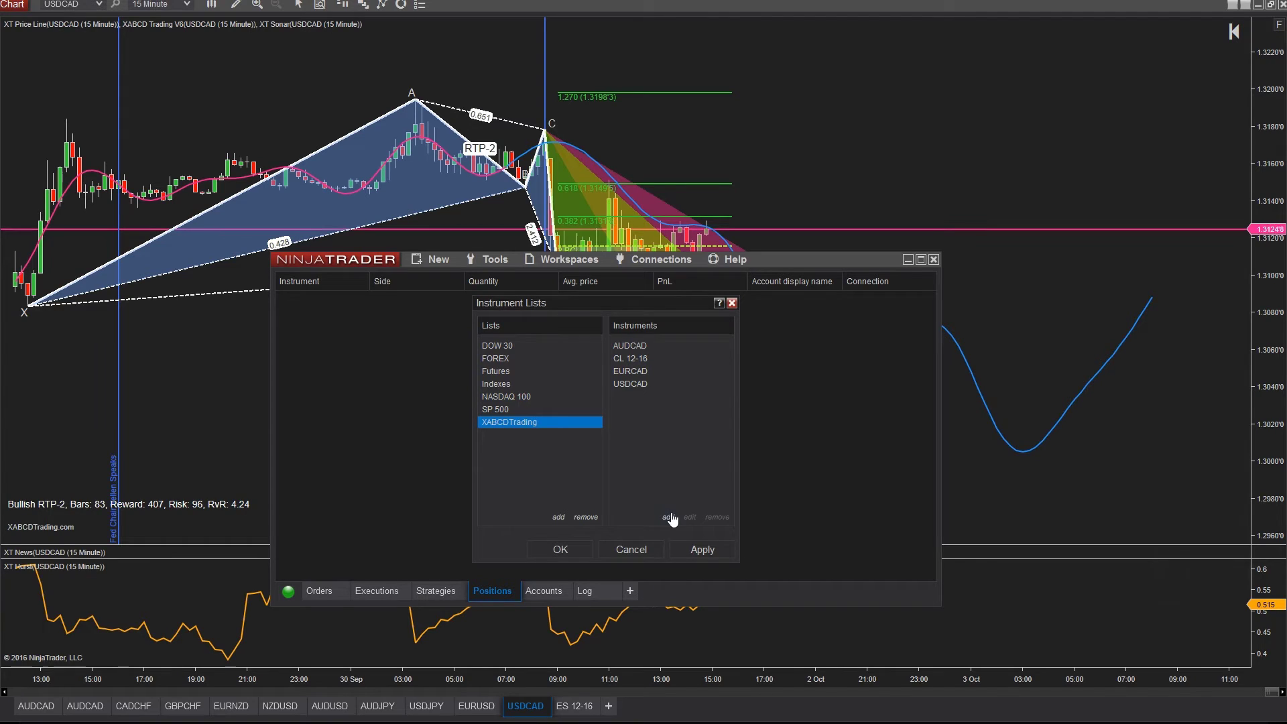
pyautogui.click(581, 547)
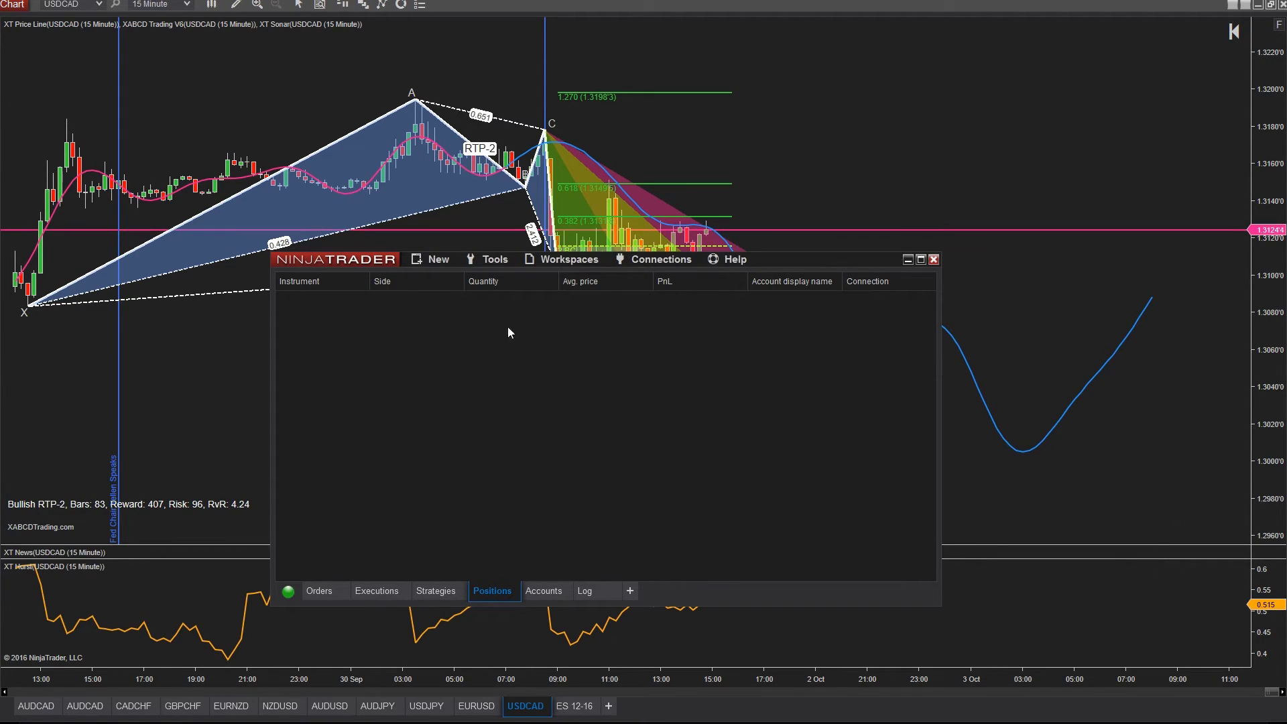
pyautogui.click(494, 259)
# Reopen Instrument Lists and review the XABCDTrading and FOREX lists
pyautogui.click(521, 295)
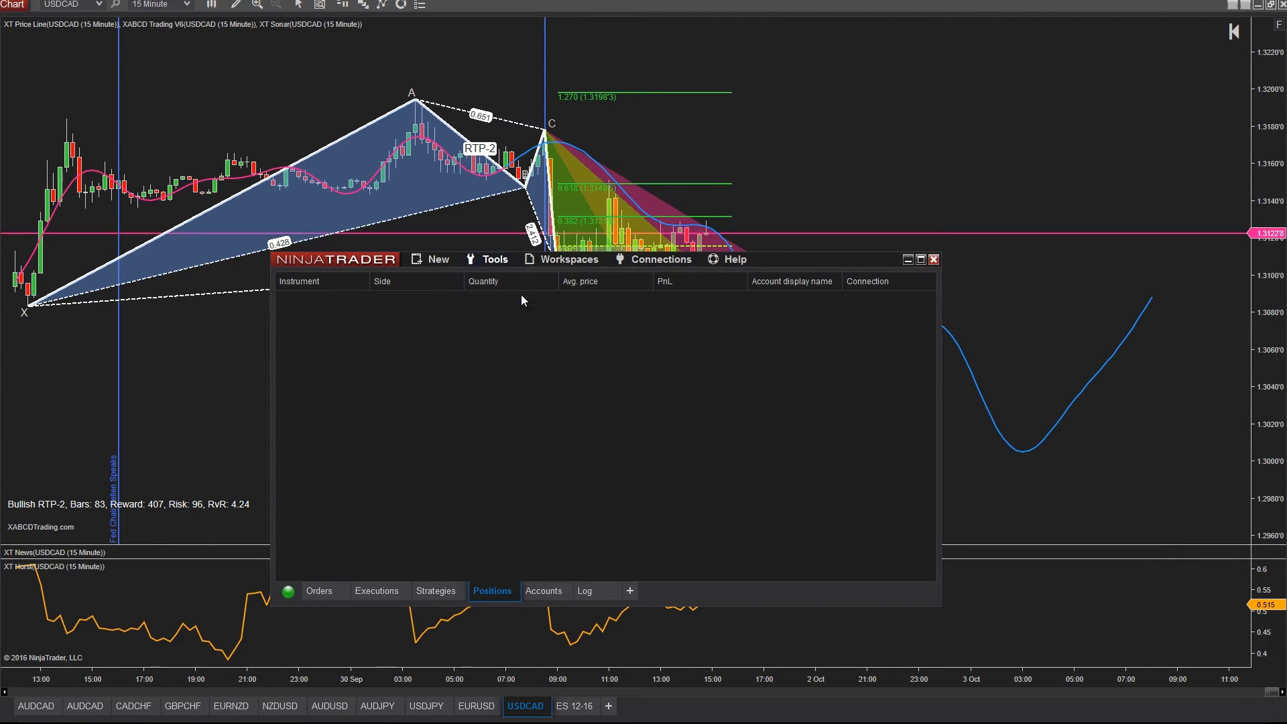
pyautogui.click(534, 423)
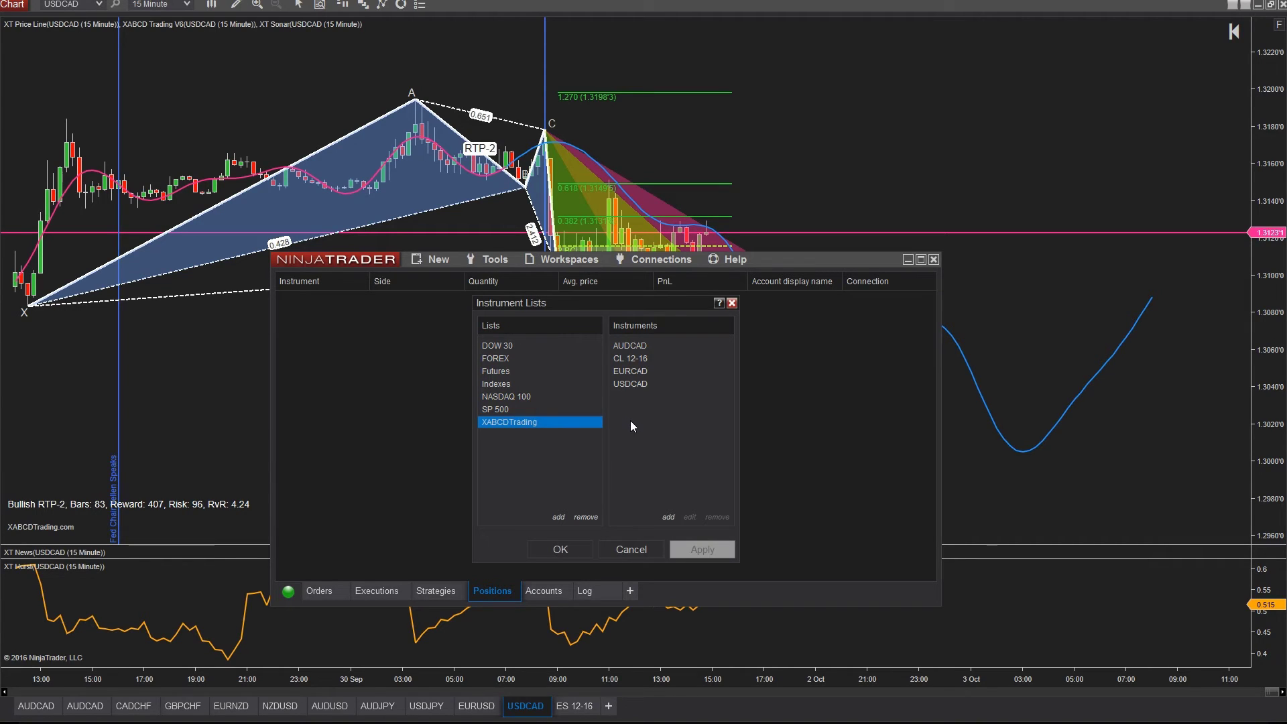
pyautogui.click(501, 362)
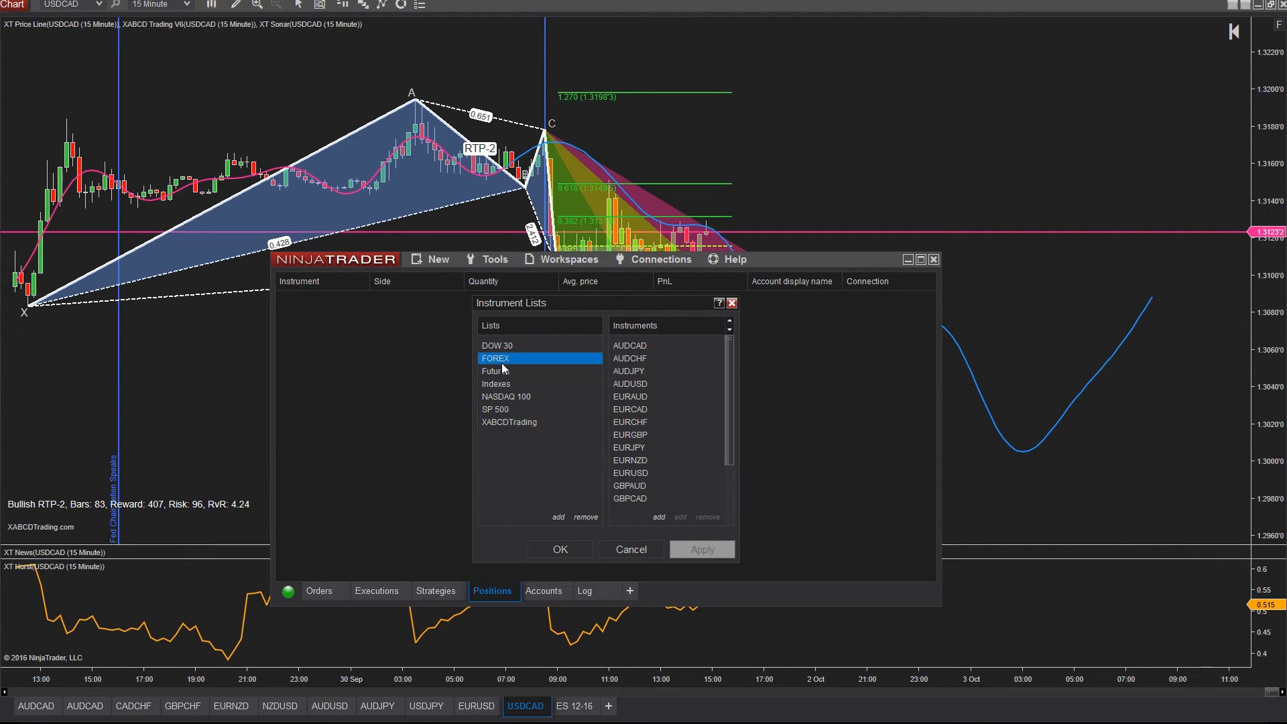
# Add AUDNZD to the FOREX list and save the instrument lists
pyautogui.click(658, 517)
pyautogui.write('AUDNZD')
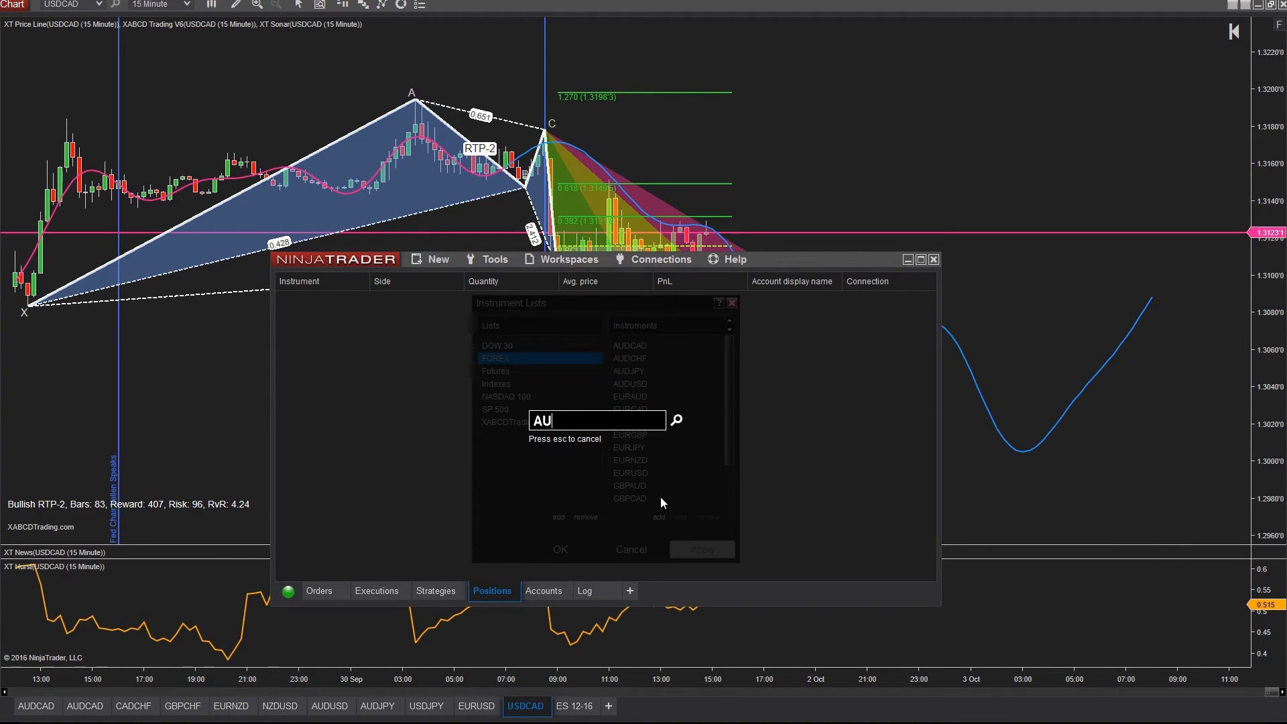
pyautogui.press('Return')
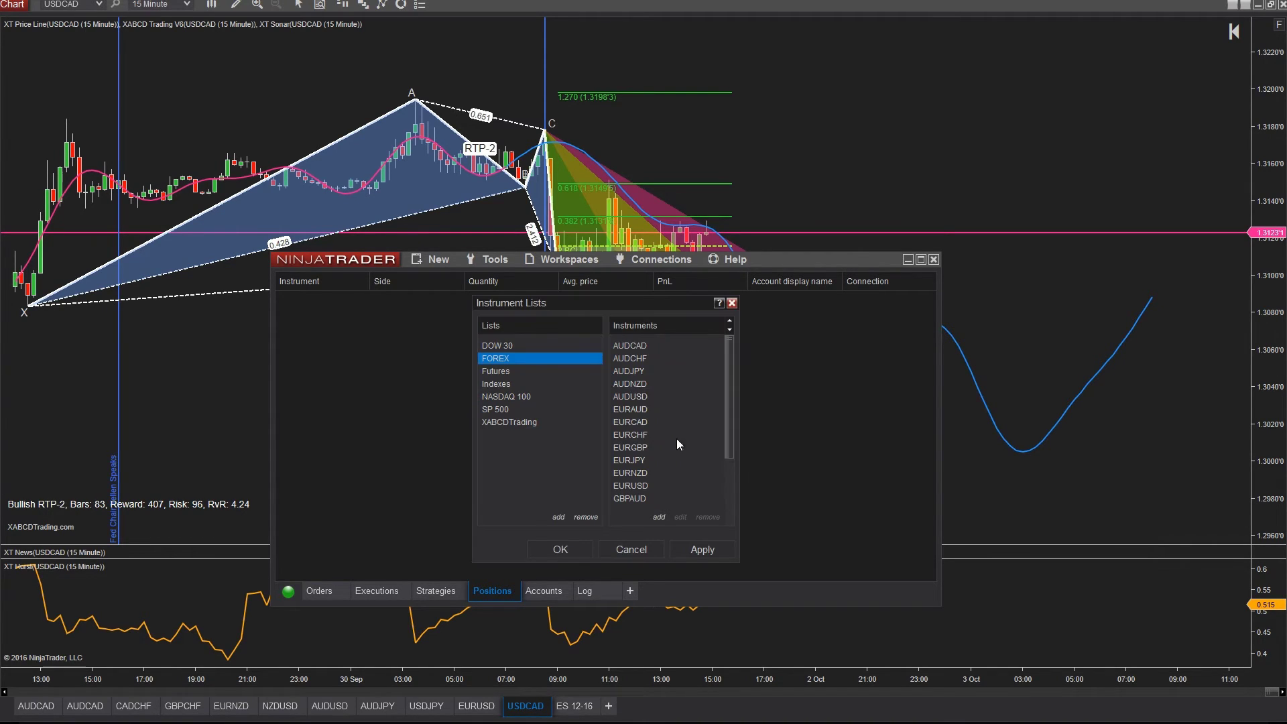
pyautogui.click(670, 386)
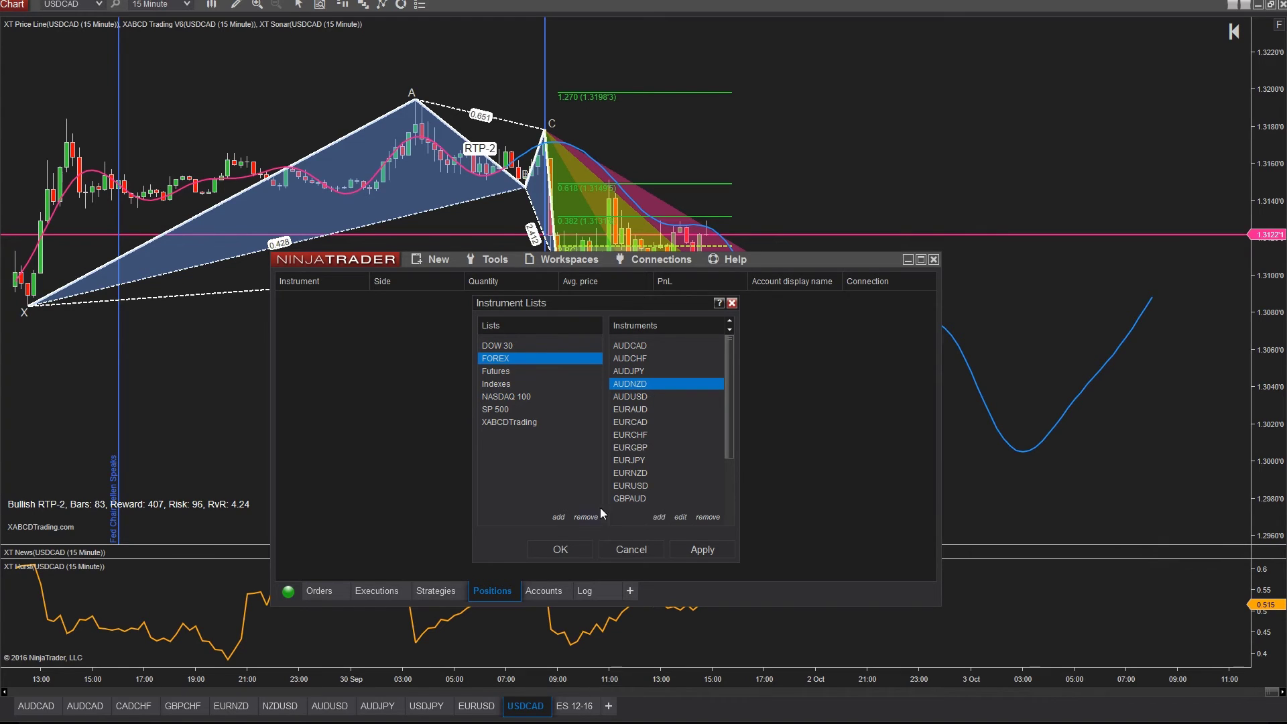
pyautogui.click(573, 554)
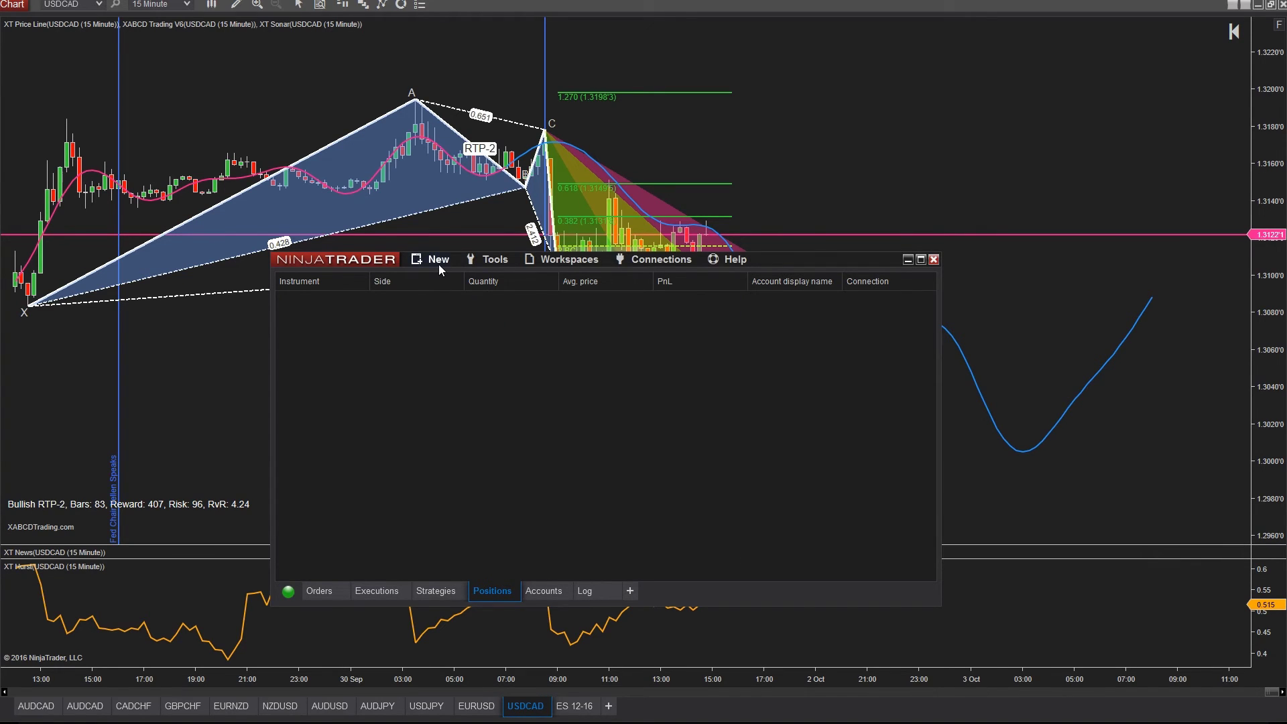
pyautogui.click(439, 263)
pyautogui.click(469, 361)
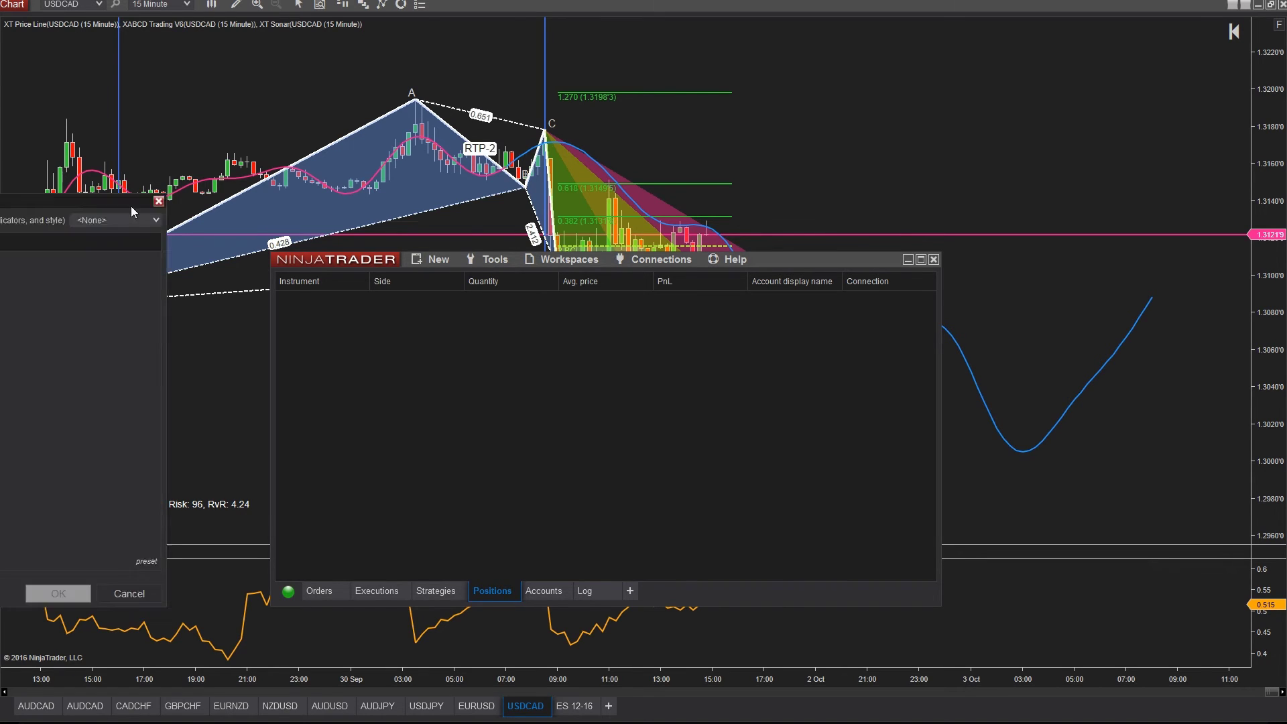
pyautogui.click(464, 252)
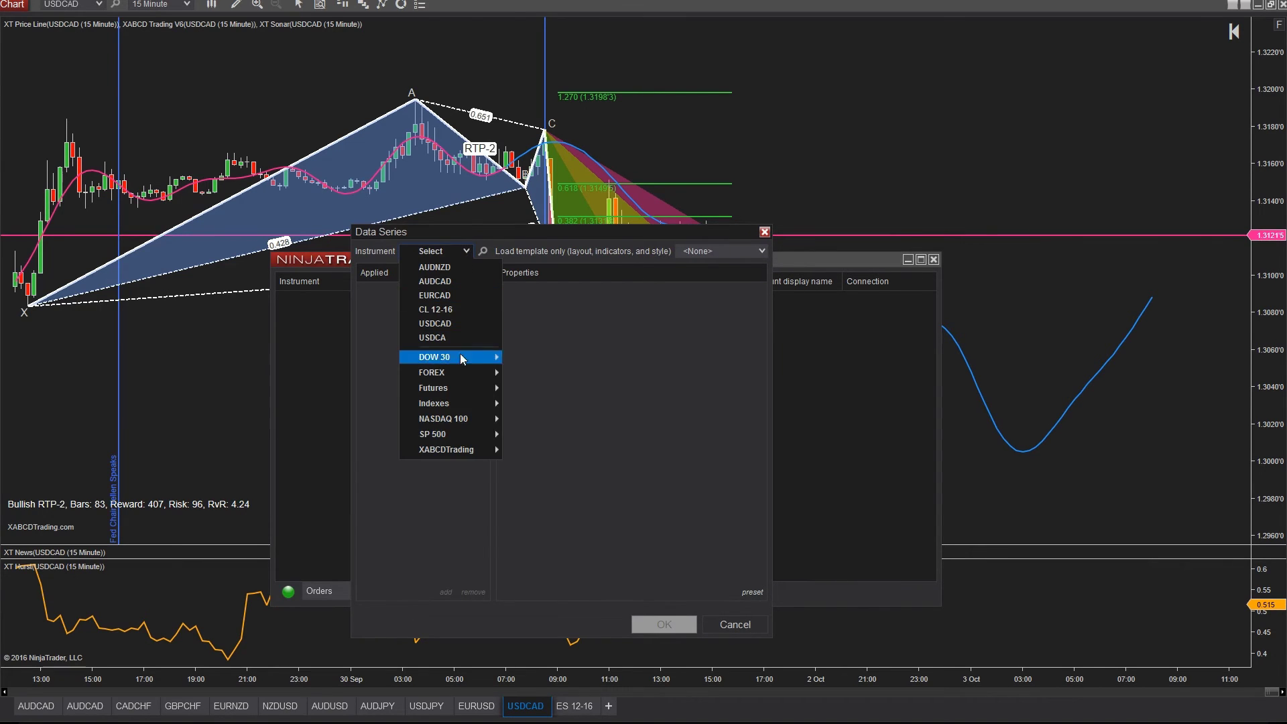
pyautogui.moveTo(479, 449)
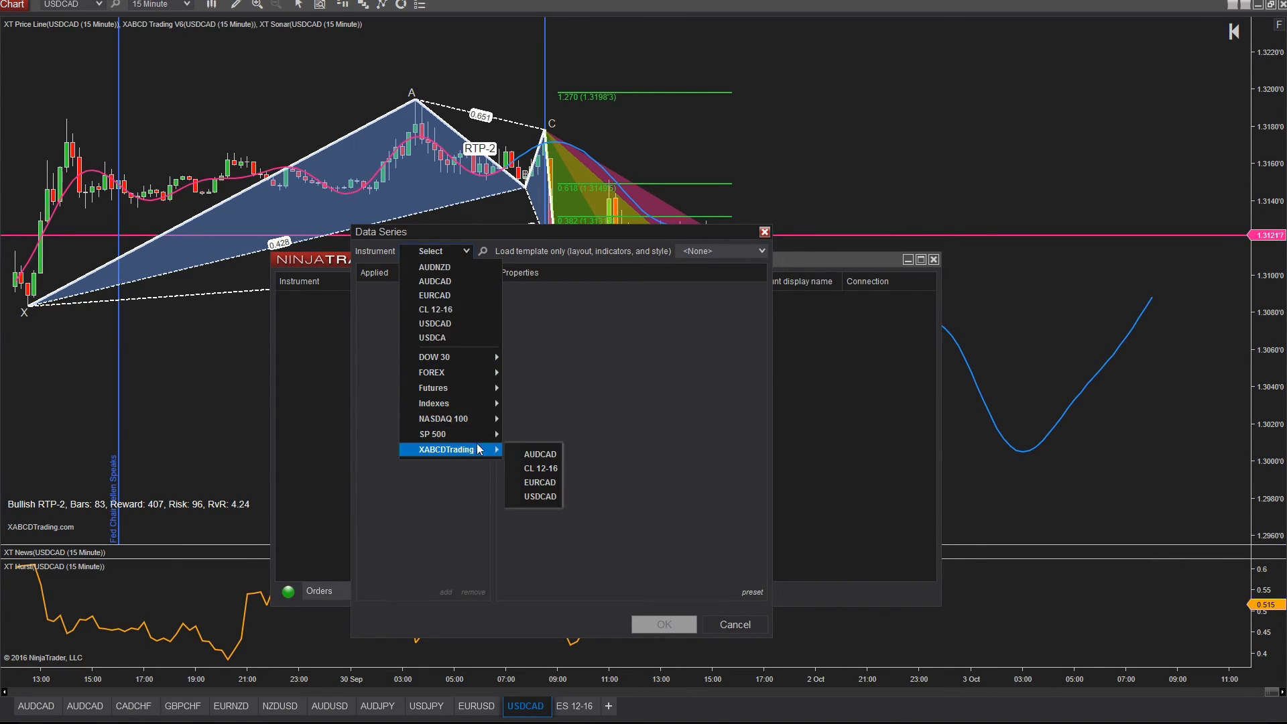
pyautogui.click(538, 482)
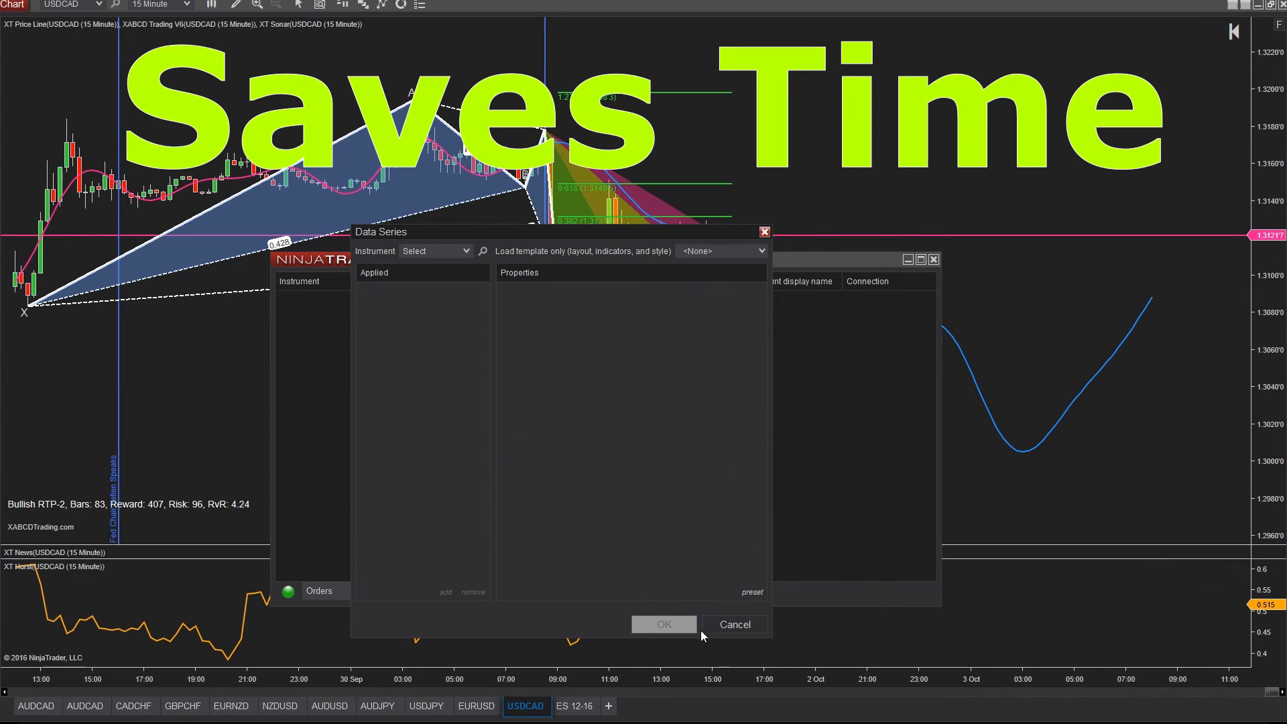
pyautogui.click(727, 623)
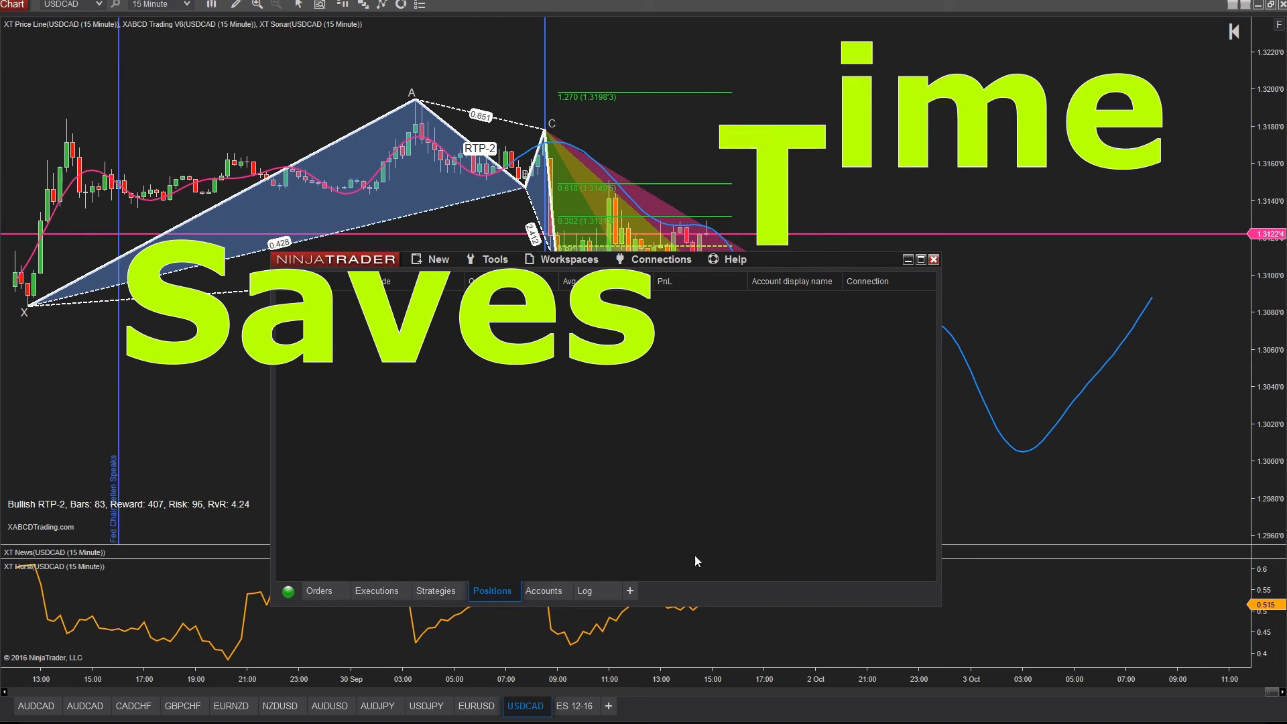